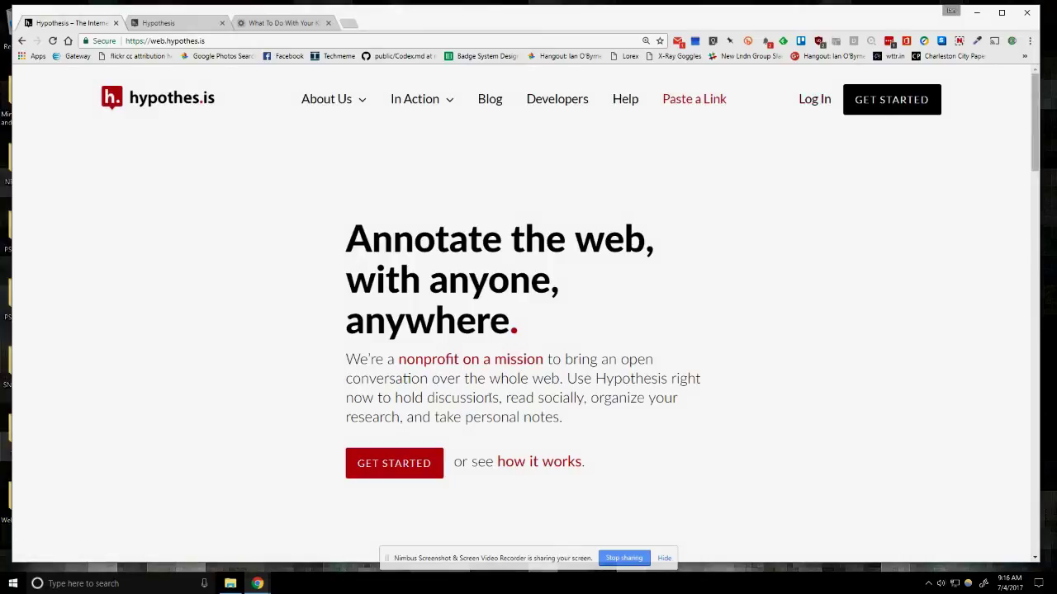
- Open the Hypothesis Get Started page and add the Hypothesis extension to Chrome
left_click(417, 467)
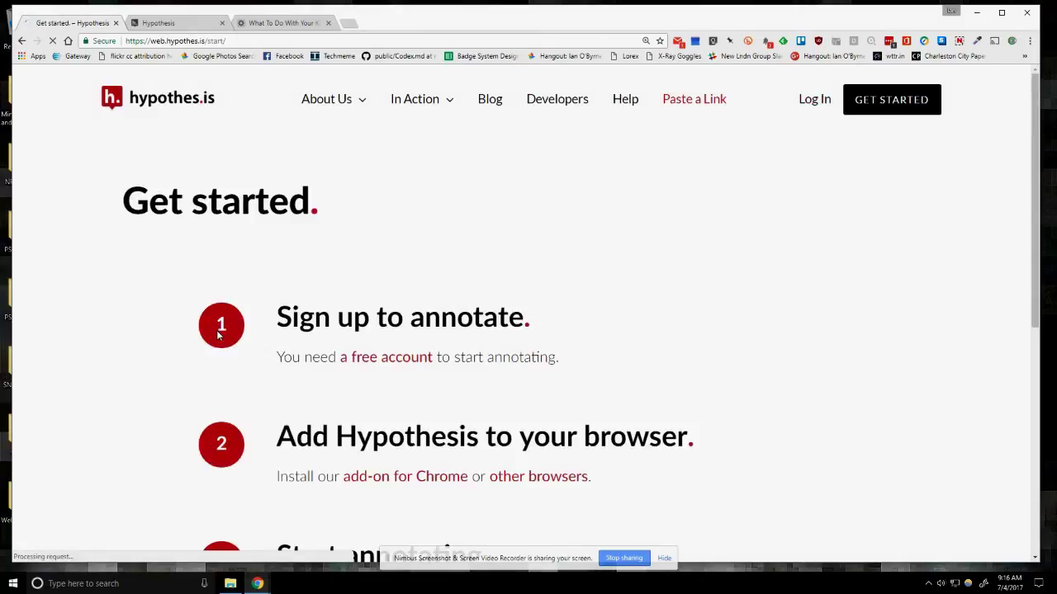
scroll(198, 338, "down", 1)
scroll(199, 339, "down", 1)
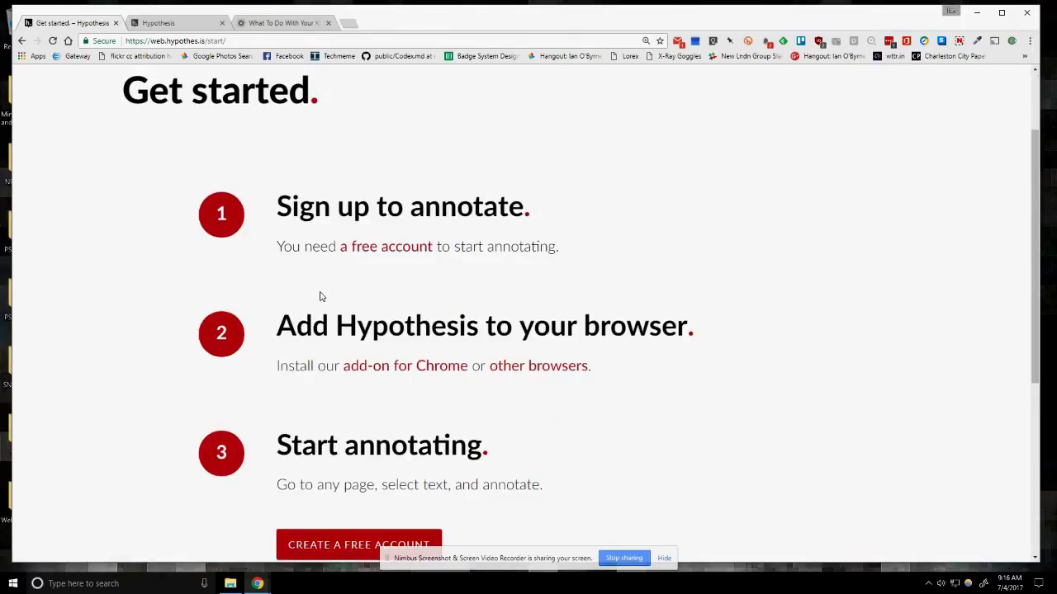
scroll(321, 296, "down", 1)
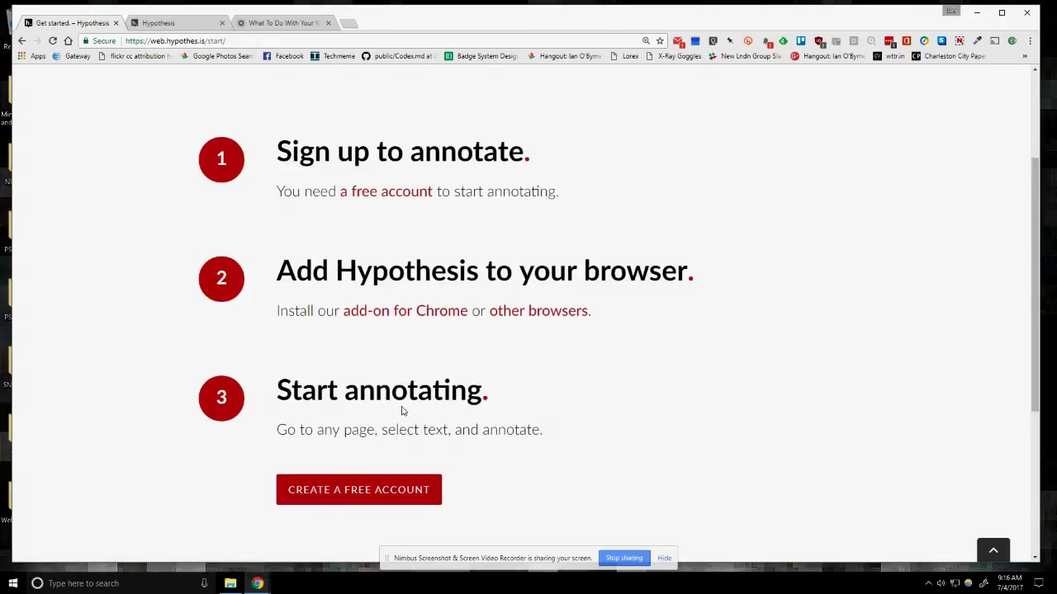
left_click(386, 317)
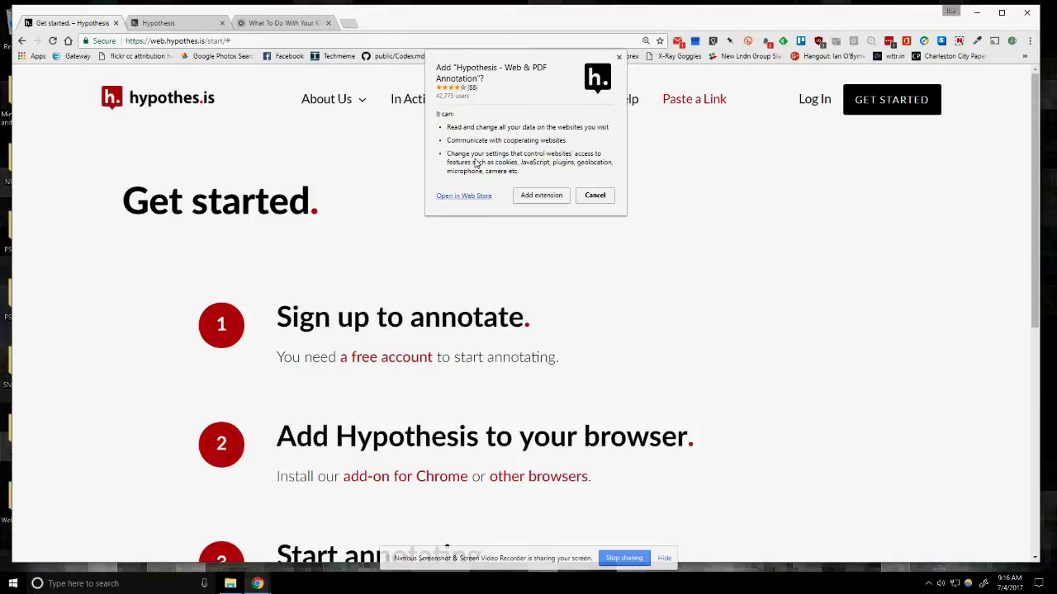
left_click(541, 195)
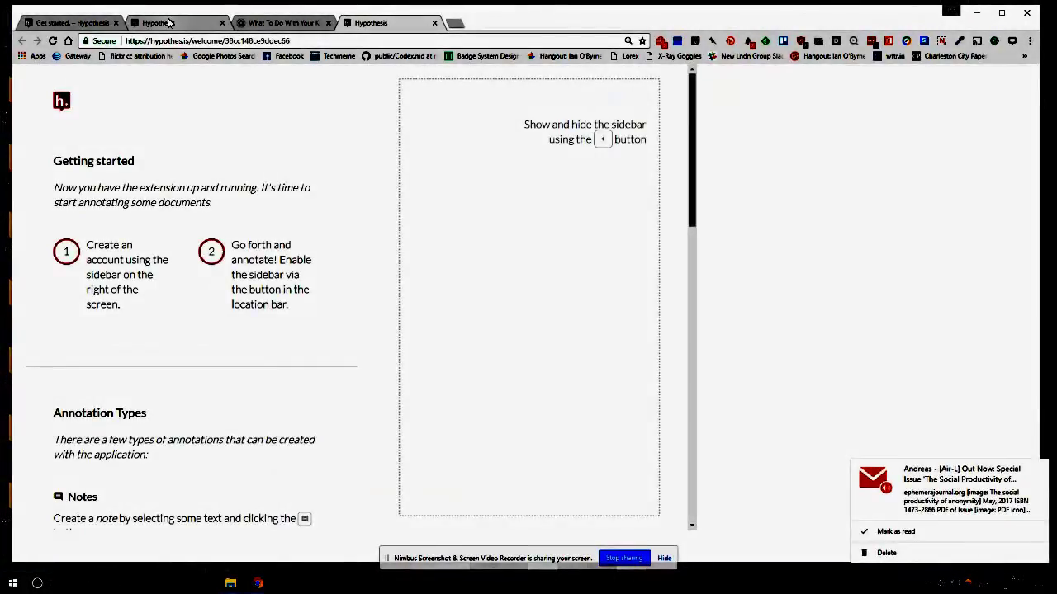
- Mark the mail notification as read and show the account options in the annotation sidebar
left_click(884, 536)
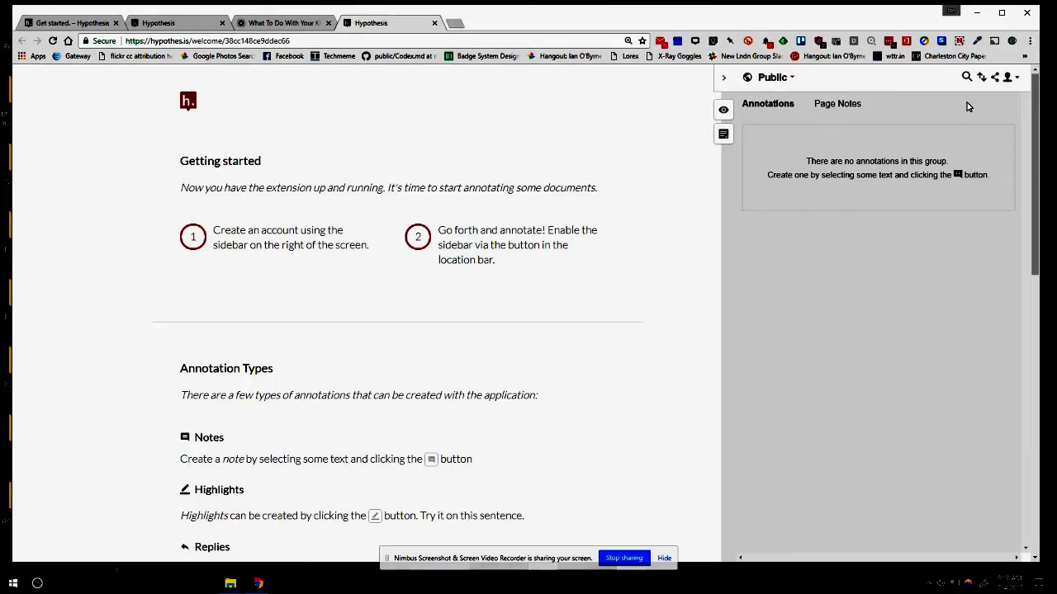
left_click(1011, 78)
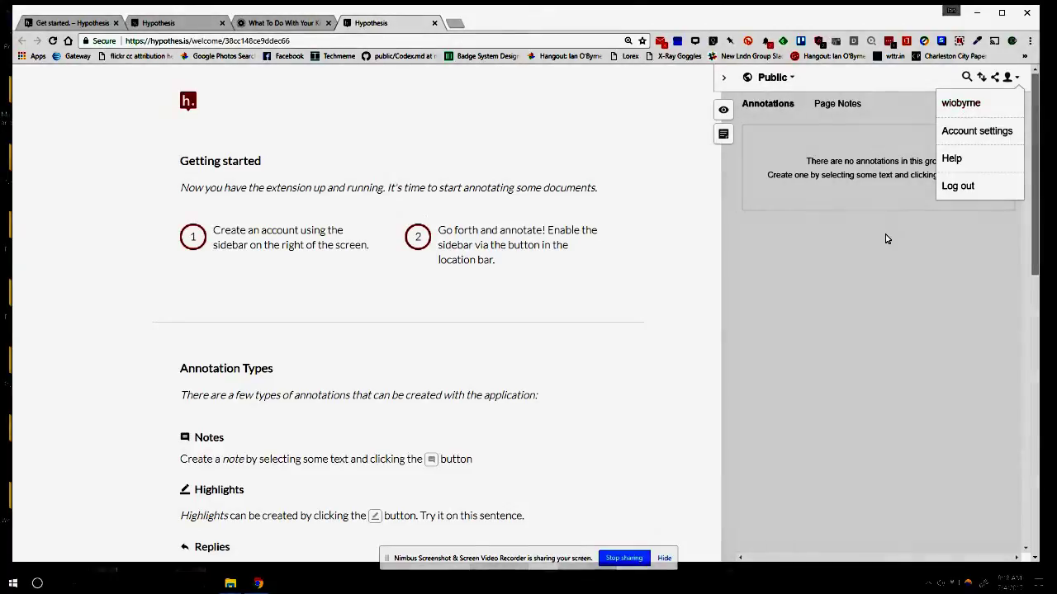
- Review the list of annotated pages on the Hypothesis user profile
left_click(91, 23)
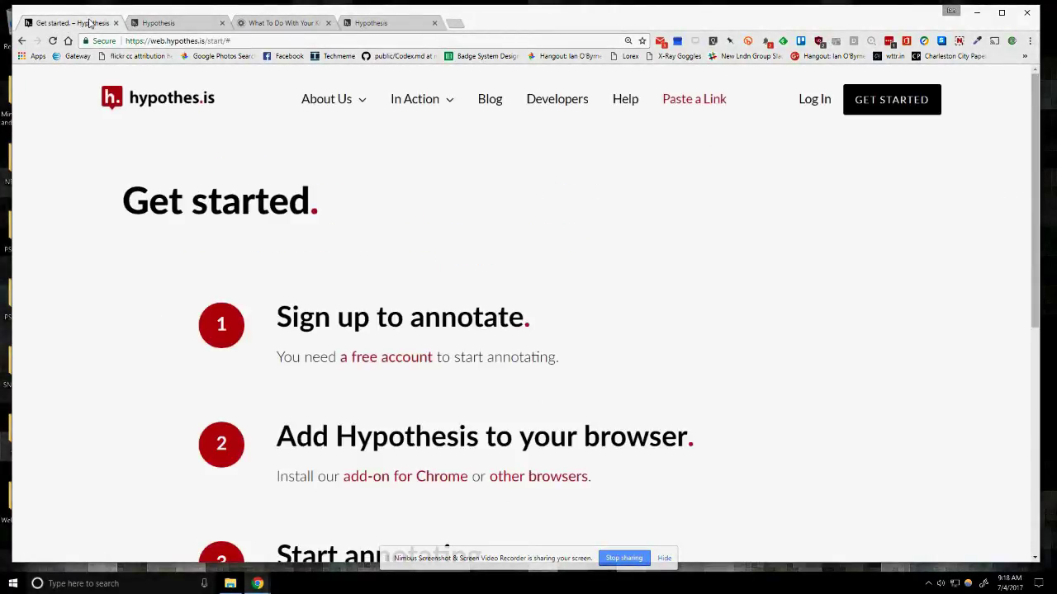
left_click(151, 25)
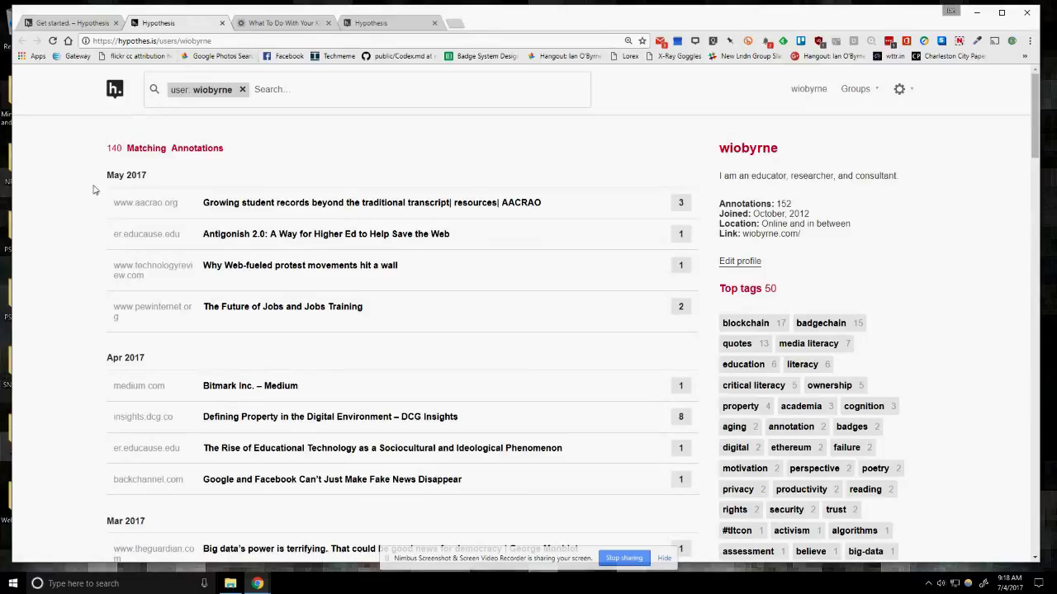
scroll(69, 220, "down", 3)
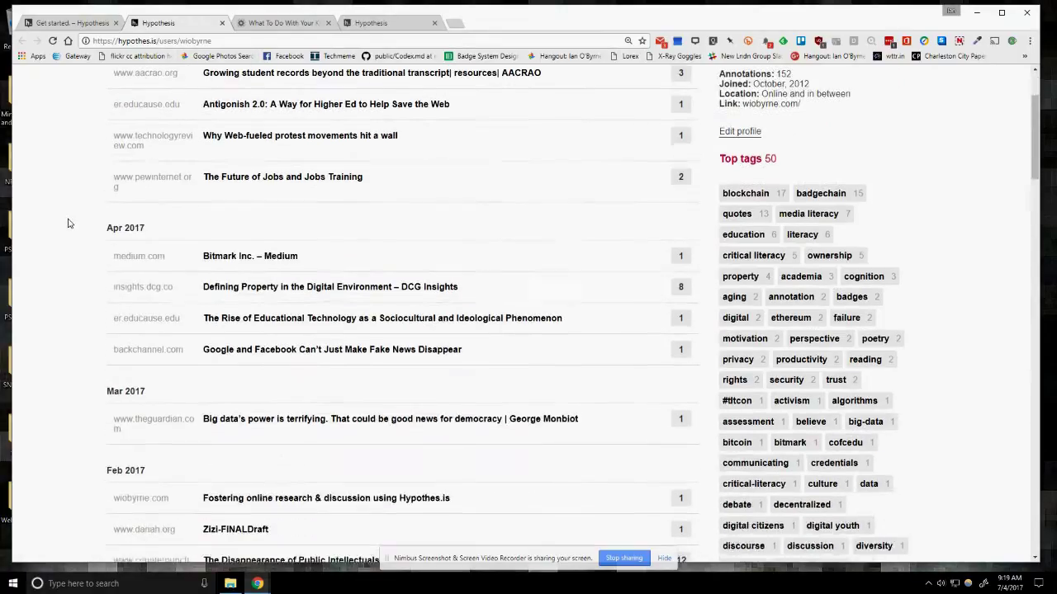
scroll(68, 223, "up", 3)
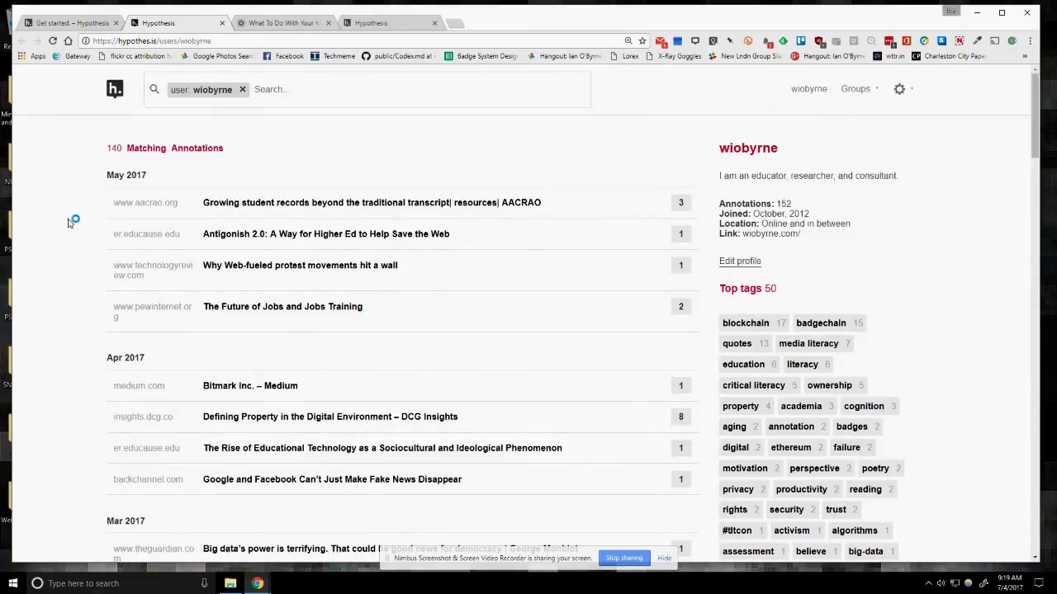
- In the summer blog post, start an annotation on the sentence "My responses all focus on exploring and celebrating your child's interests."
left_click(288, 22)
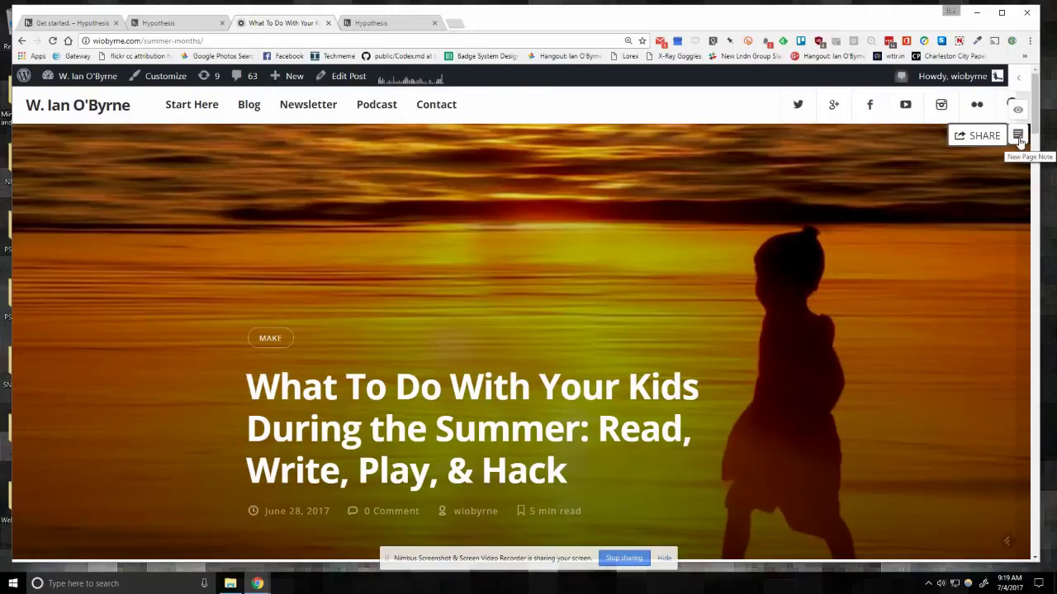
scroll(518, 264, "down", 5)
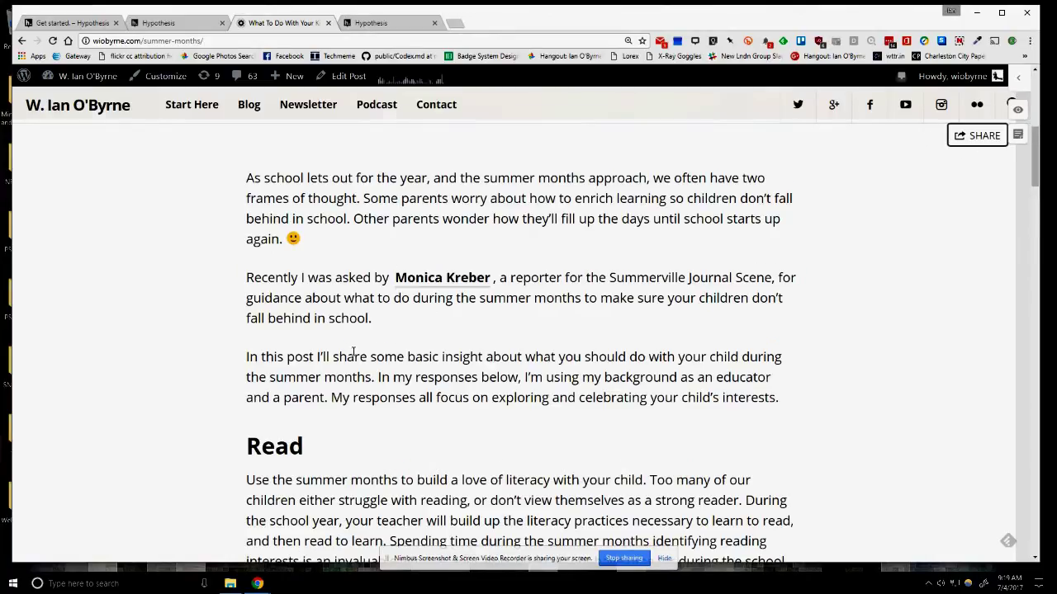
scroll(354, 353, "down", 1)
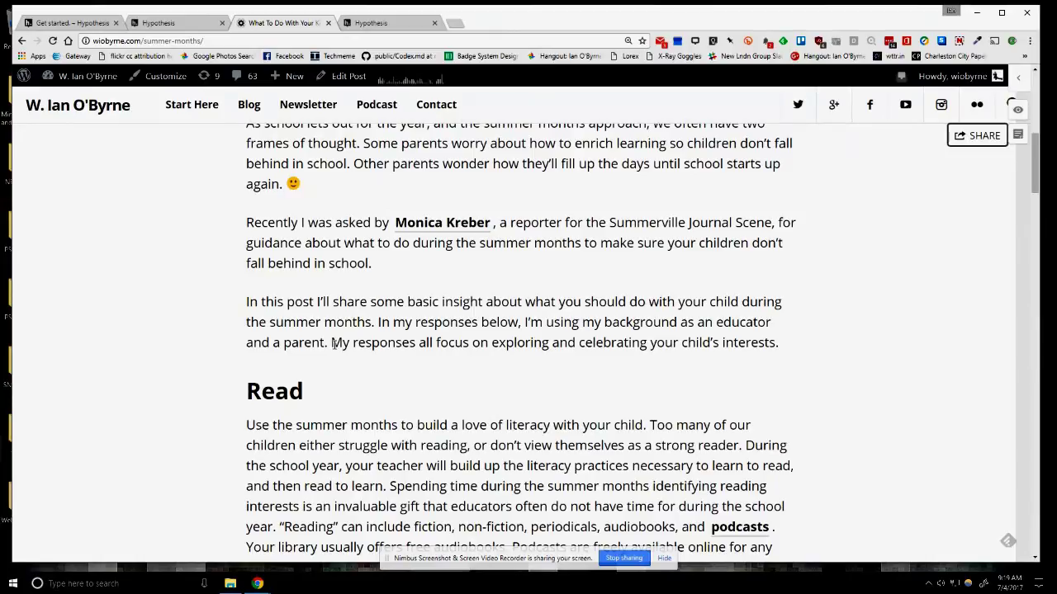
left_click_drag(545, 343, 779, 345)
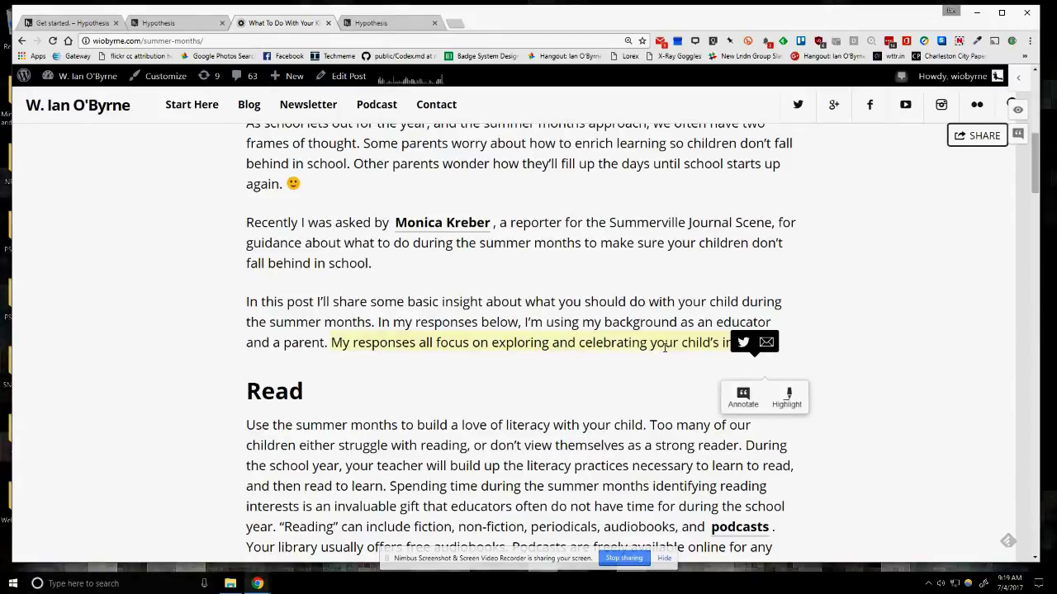
left_click(741, 402)
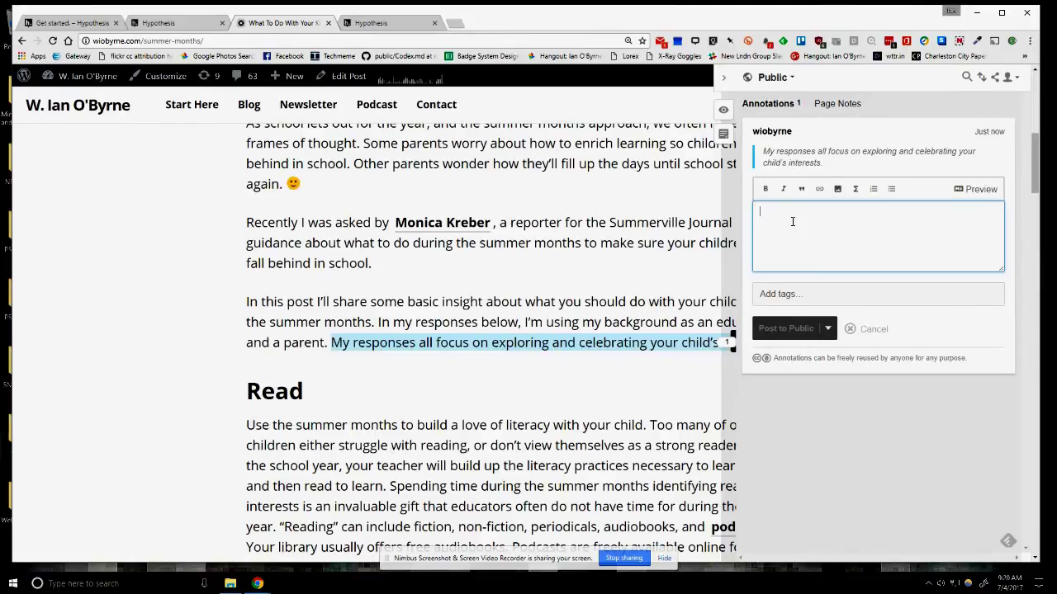
- Write "Add a note." as the text of the new annotation
type("Add anote")
key("BackSpace")
key("BackSpace")
type("note")
- Tag the annotation with cofcedu, reading and summer learning, and post it to Public
left_click(791, 296)
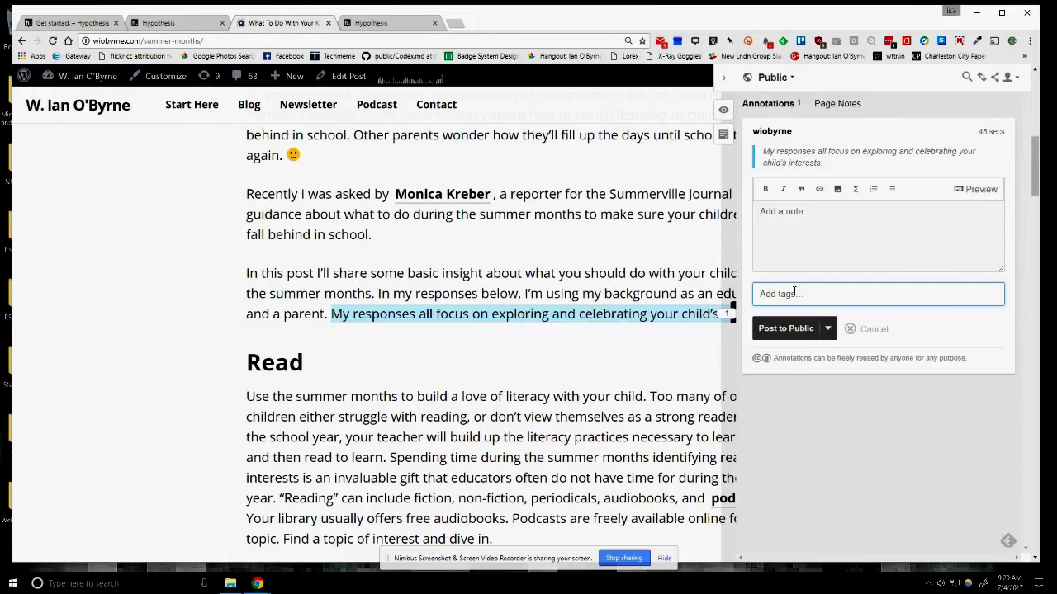
left_click(828, 327)
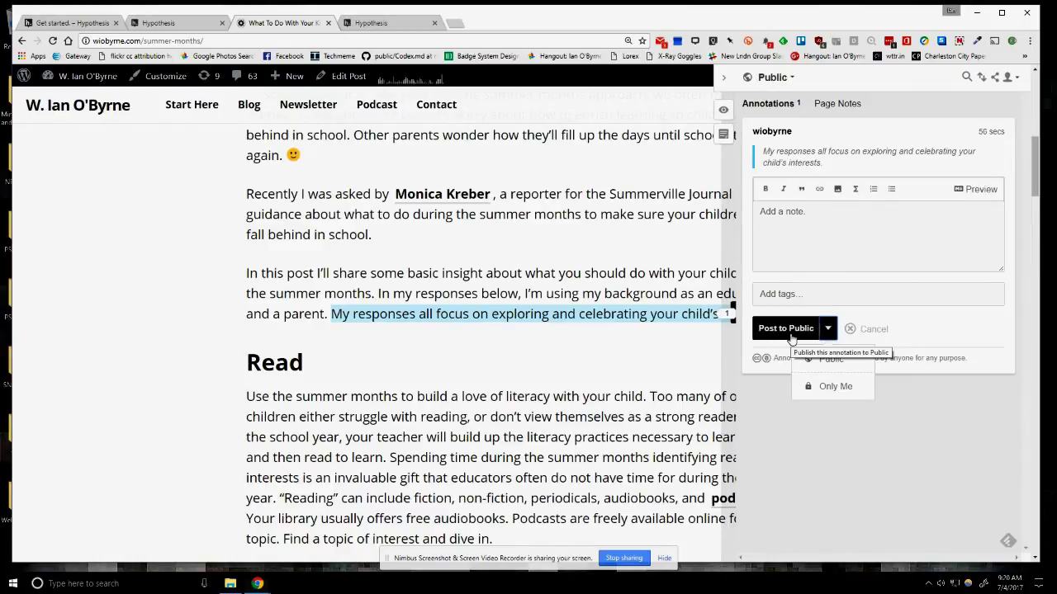
left_click(791, 335)
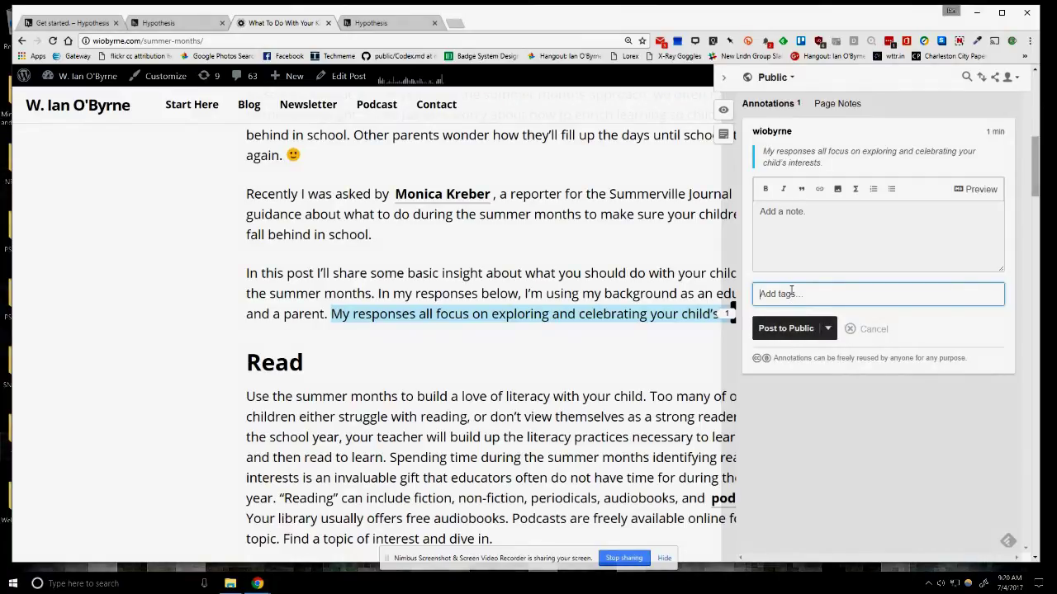
type("cofcedu")
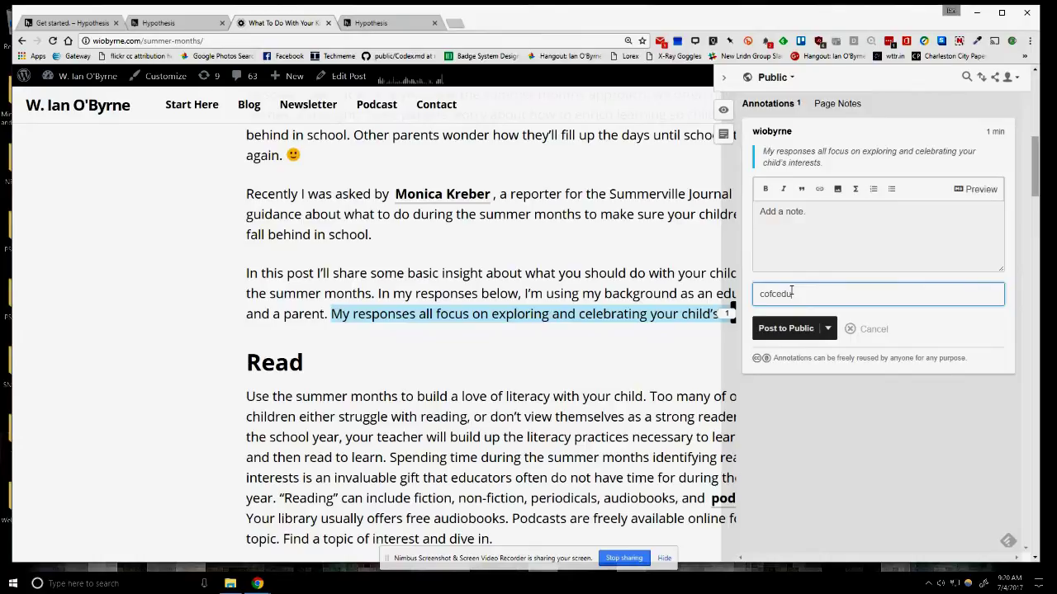
key("Return")
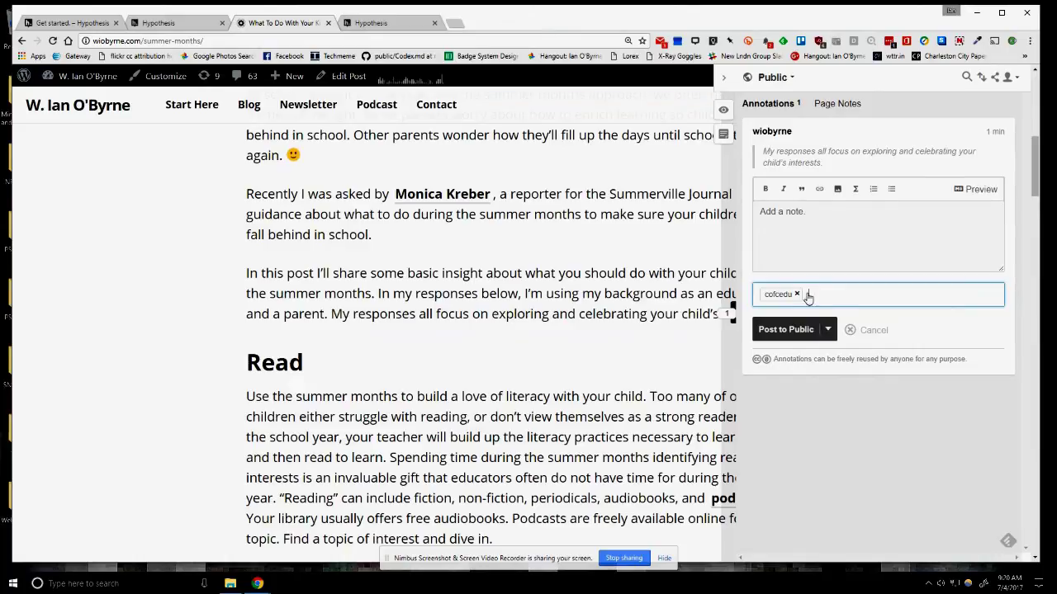
type("reading")
key("Return")
type("summer leaern")
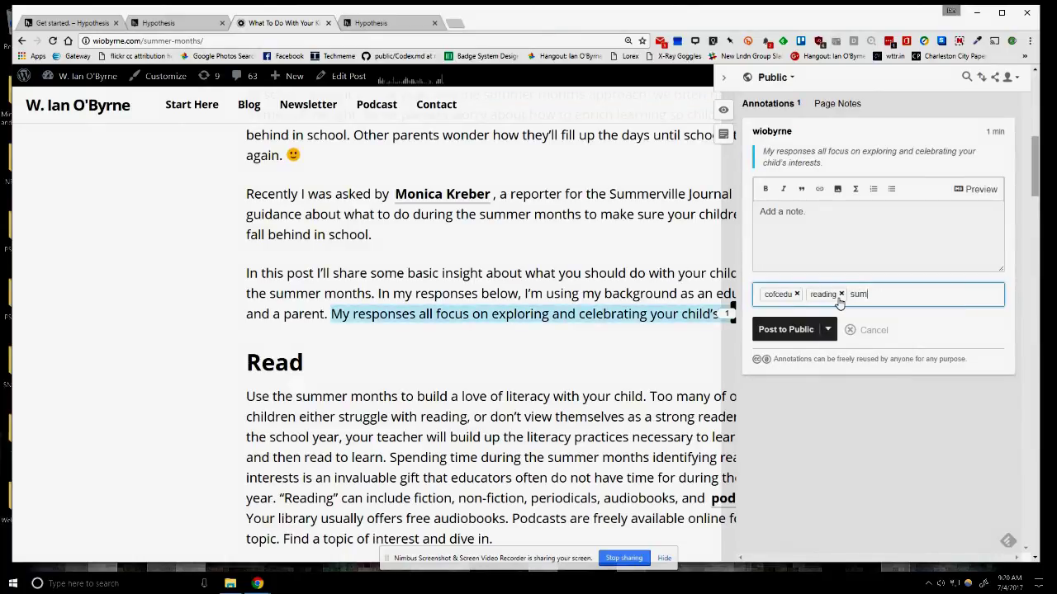
key("BackSpace")
key("BackSpace")
key("BackSpace")
type("rning")
key("Return")
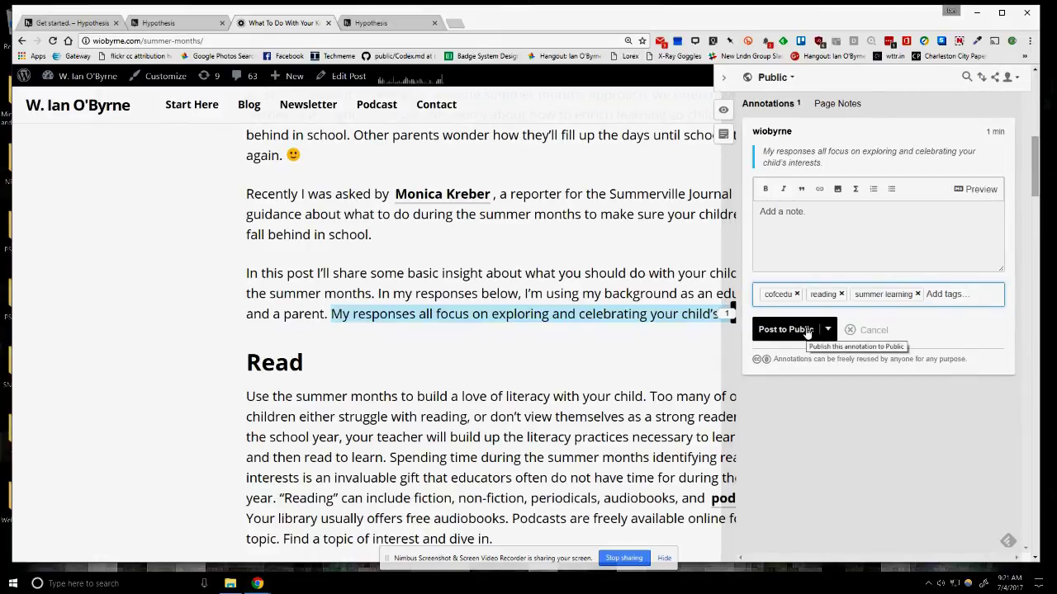
left_click(807, 331)
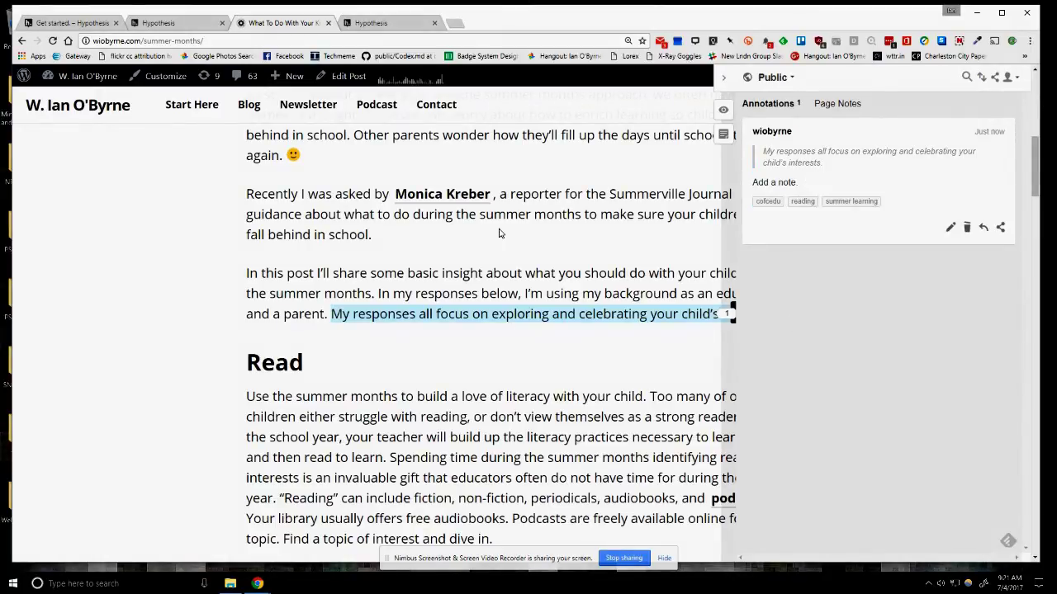
- Copy the share link of the posted annotation
left_click(595, 328)
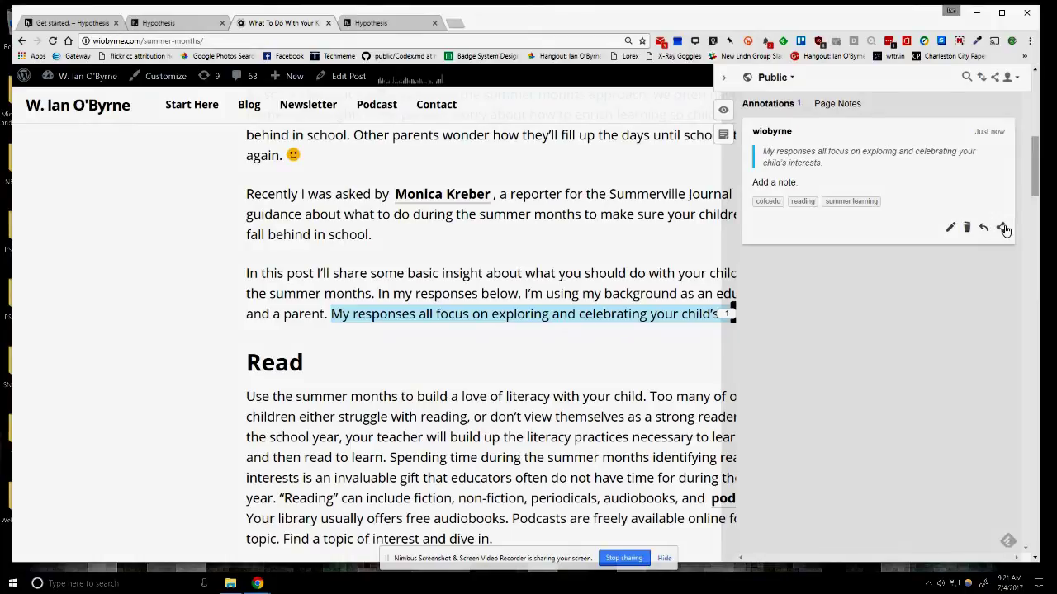
left_click(1002, 228)
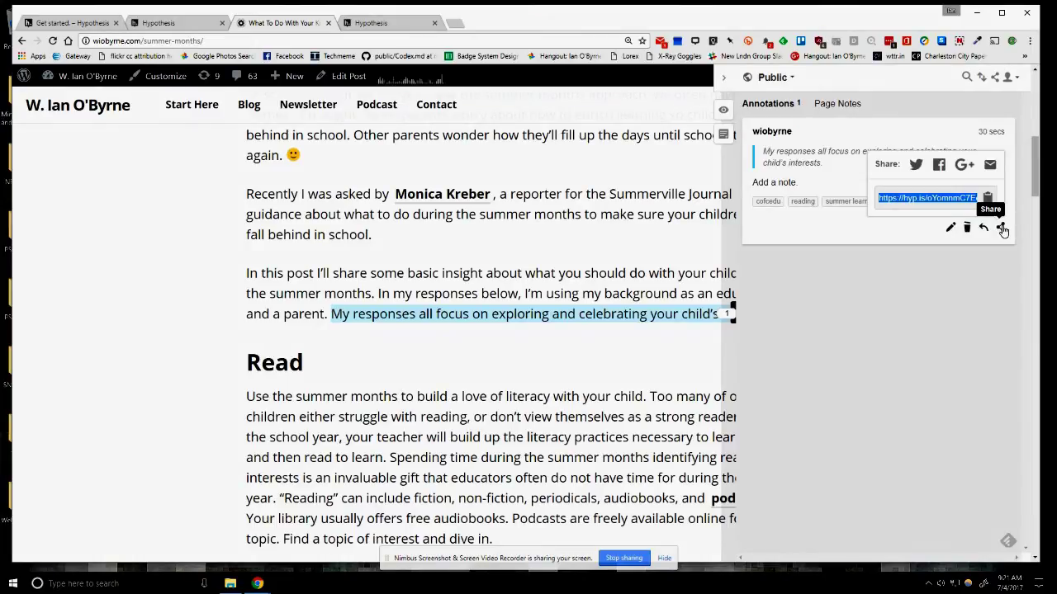
left_click(922, 200)
triple_click(921, 200)
right_click(922, 200)
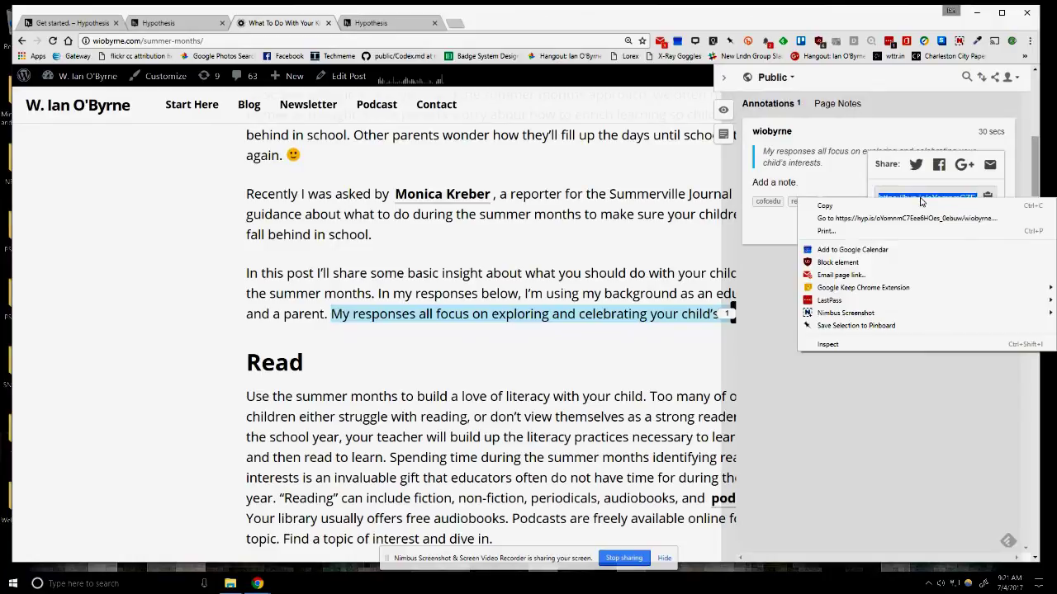
left_click(912, 213)
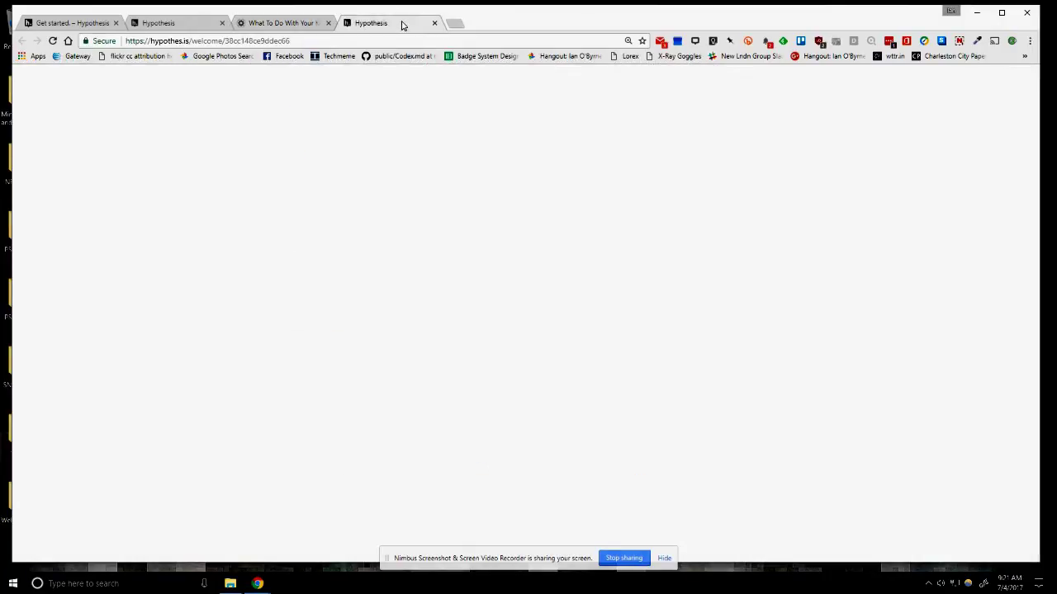
- Load the copied annotation link in the Hypothesis welcome tab to view the shared annotation, and close that tab
left_click(404, 26)
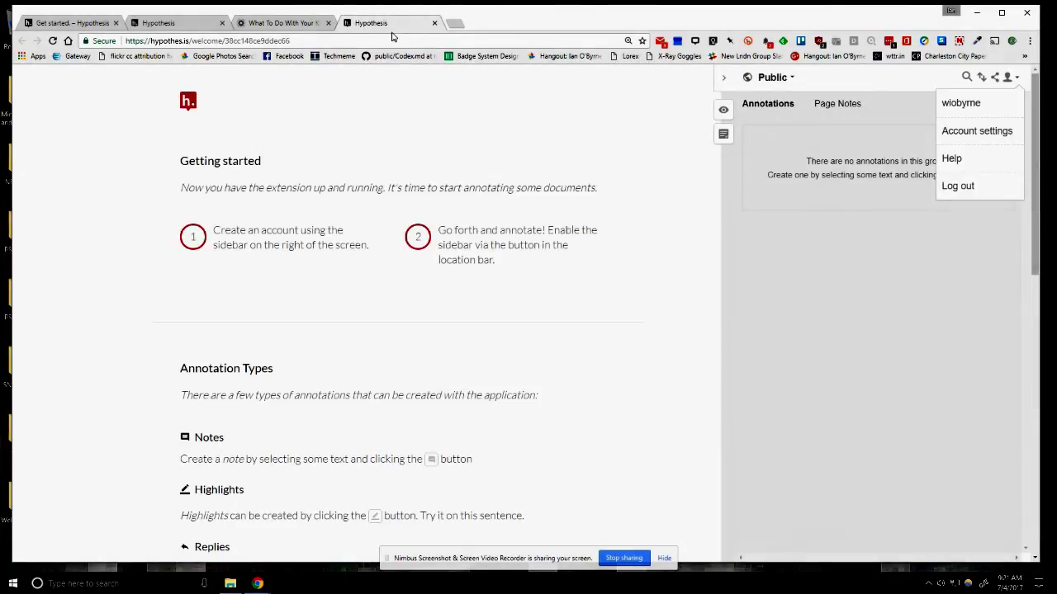
left_click(391, 40)
right_click(392, 41)
left_click(423, 106)
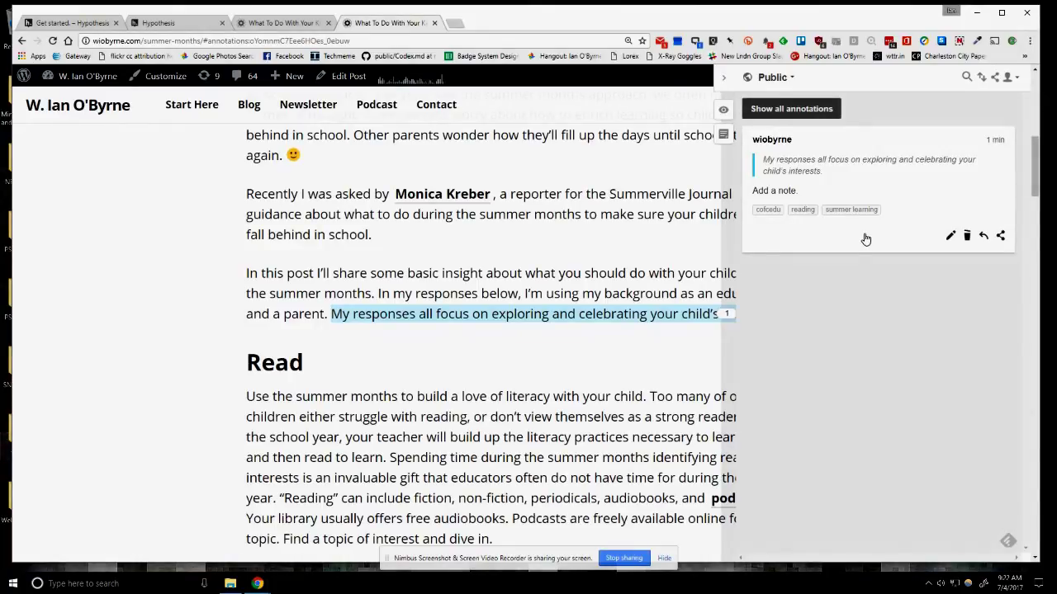
key("ctrl+w")
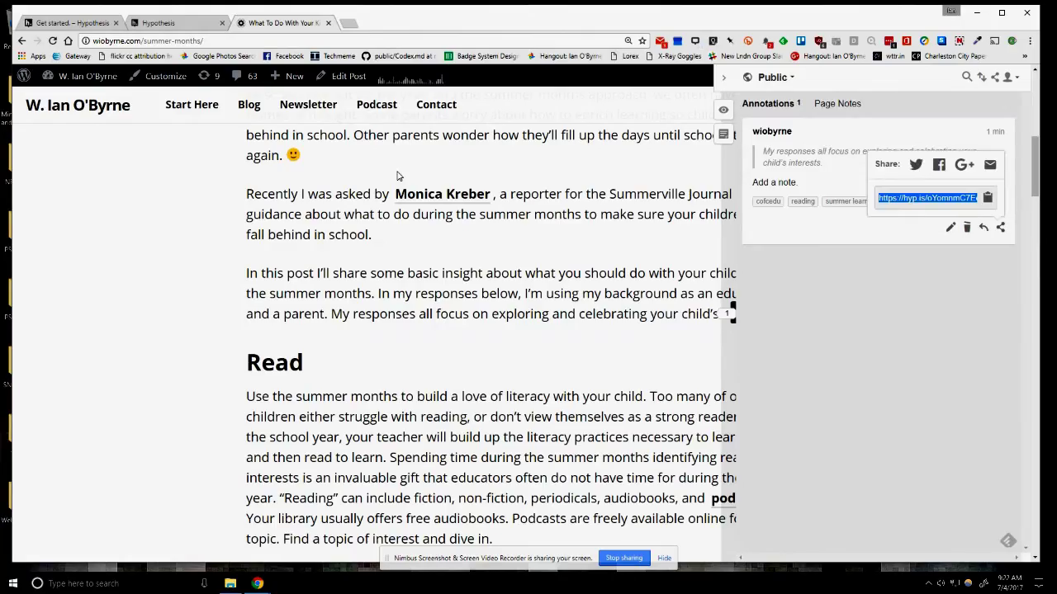
- List all annotations tagged cofcedu and examine the top tags on the Hypothesis user profile
left_click(786, 241)
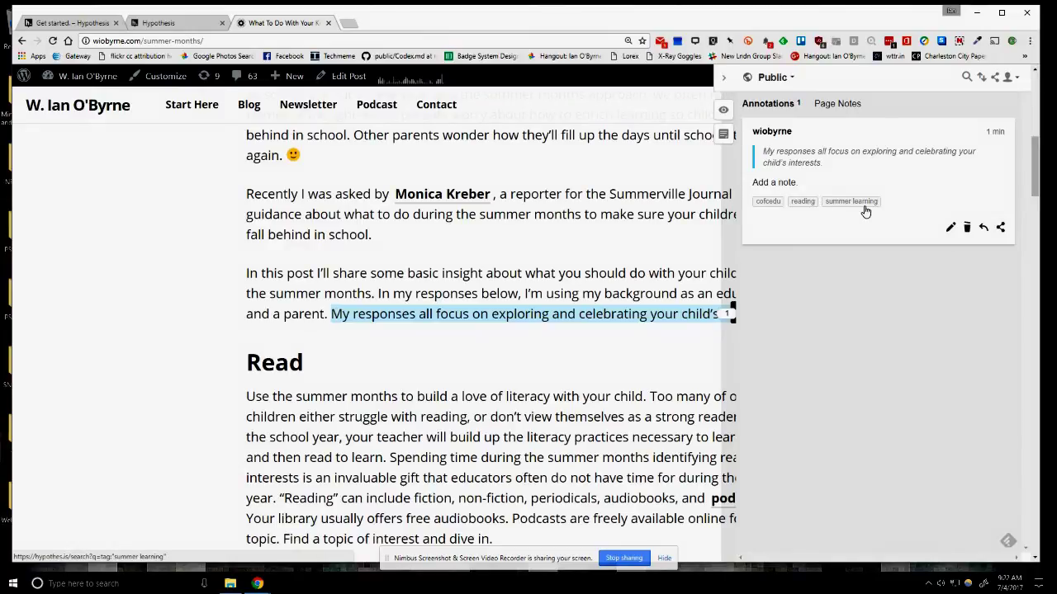
left_click(768, 202)
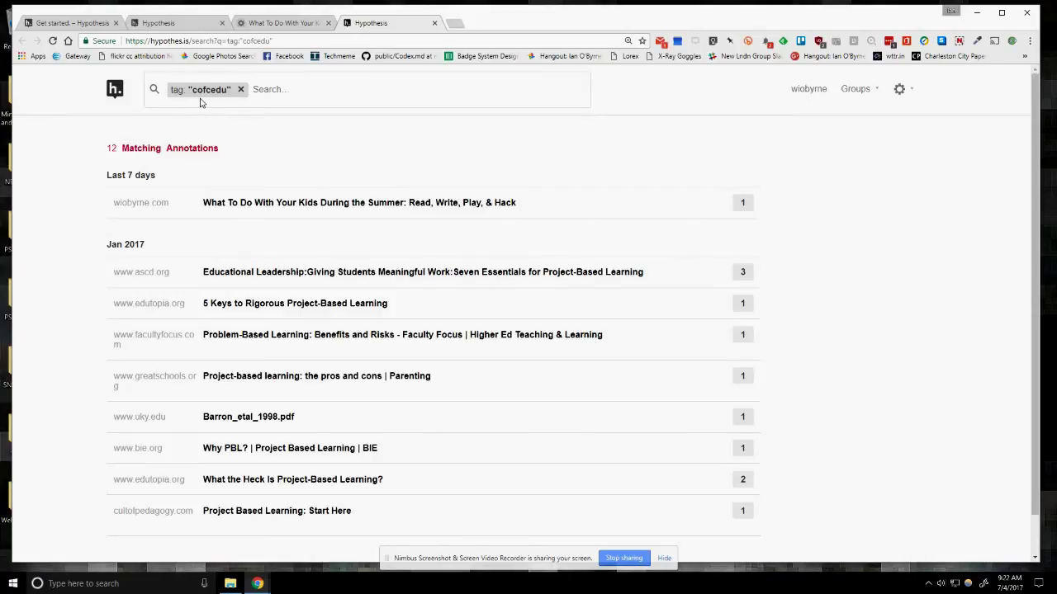
left_click(183, 23)
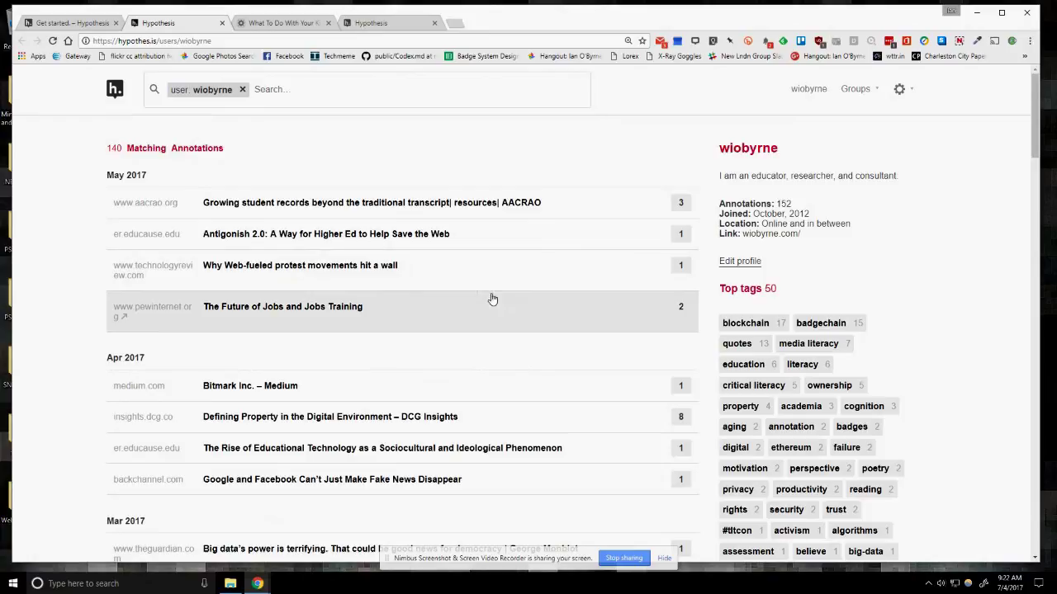
scroll(867, 362, "down", 3)
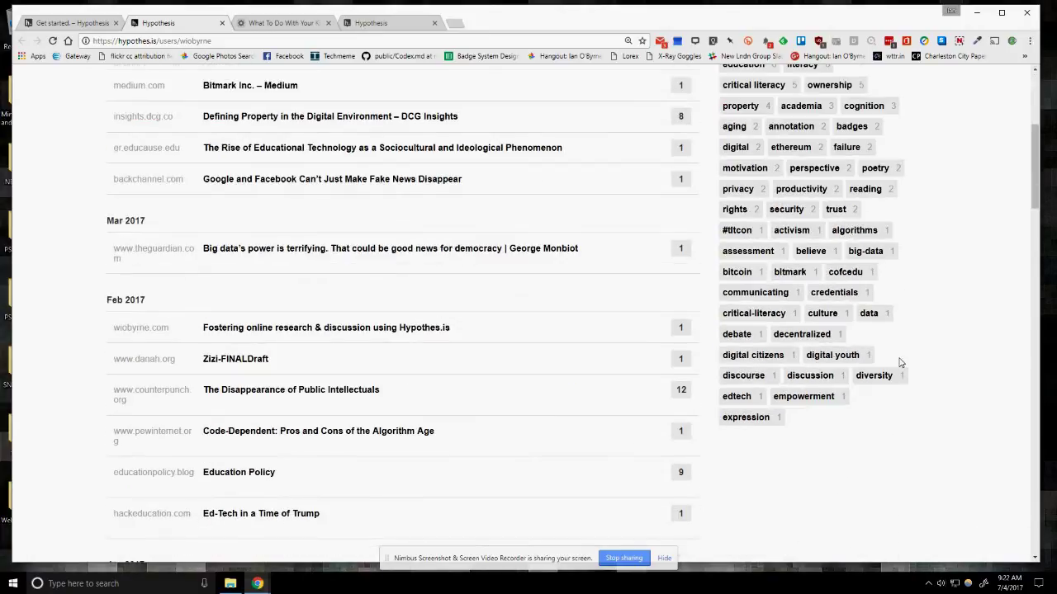
- Review the profile's annotation list and the cofcedu tag results, and close the tab of the annotated blog post
scroll(897, 398, "up", 3)
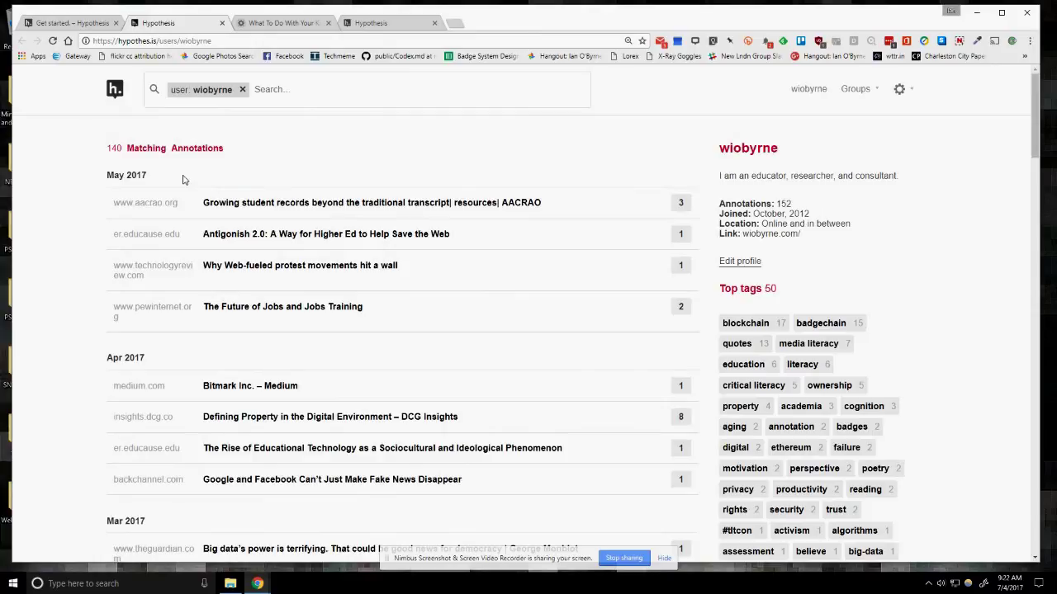
left_click(273, 23)
key("ctrl+Tab")
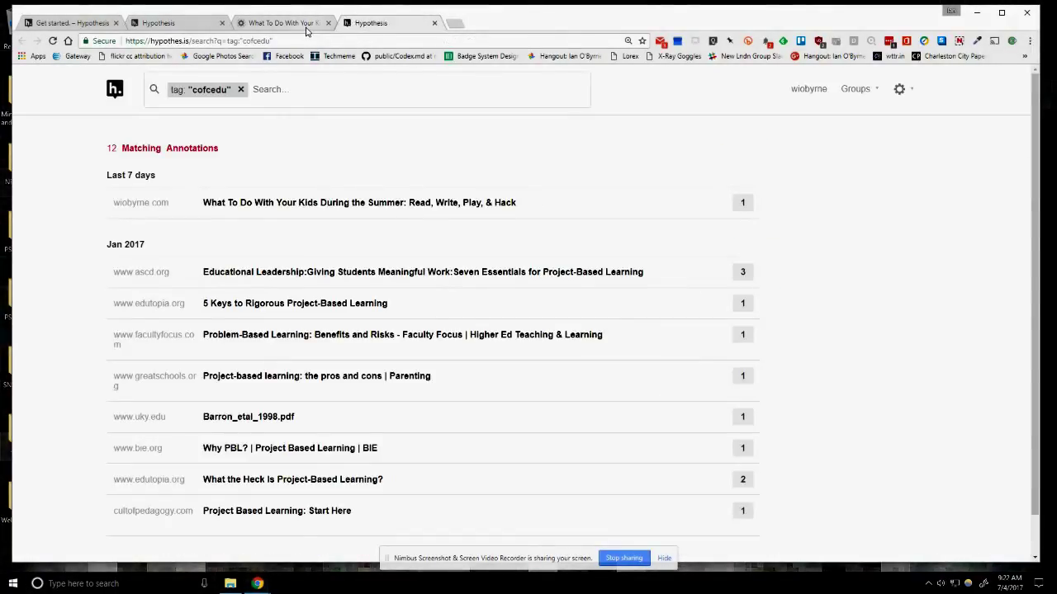
left_click(308, 24)
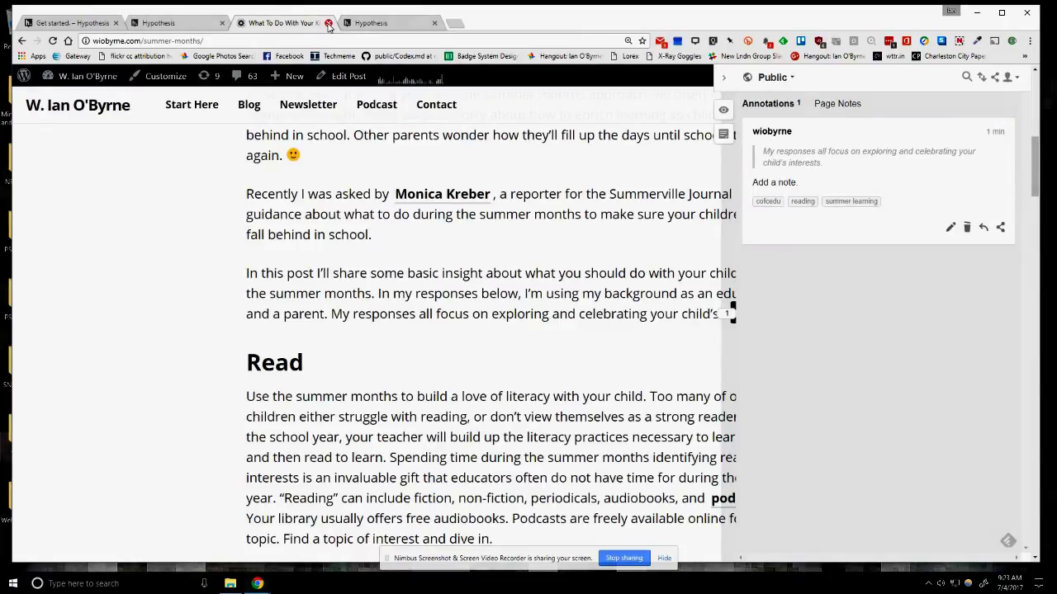
left_click(328, 23)
- Search the web for wikipedia in place of the cofcedu results and open the Wikipedia result
left_click(272, 42)
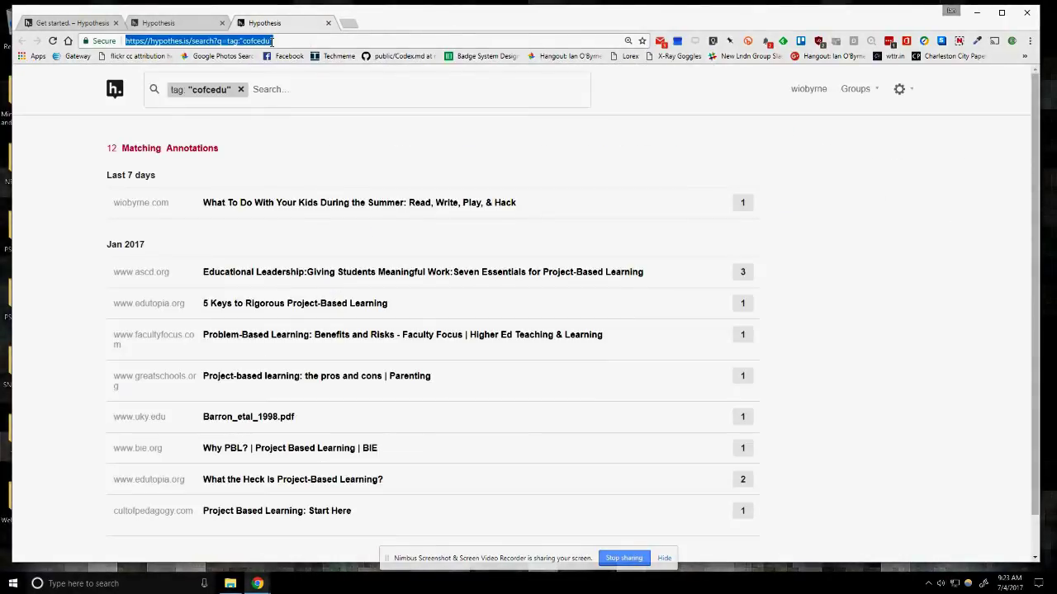
type("wiki")
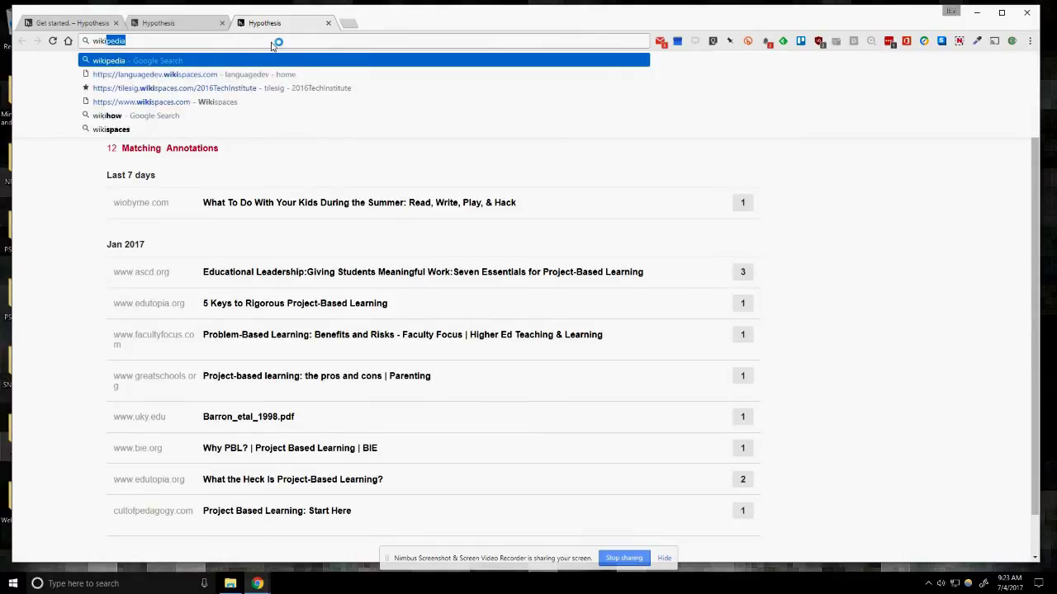
key("Return")
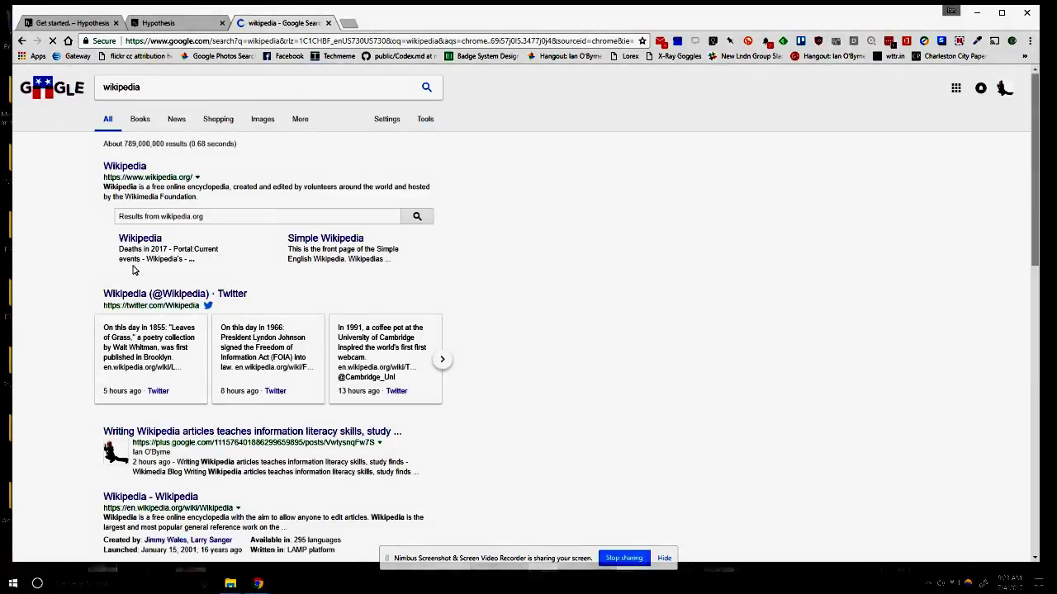
left_click(132, 169)
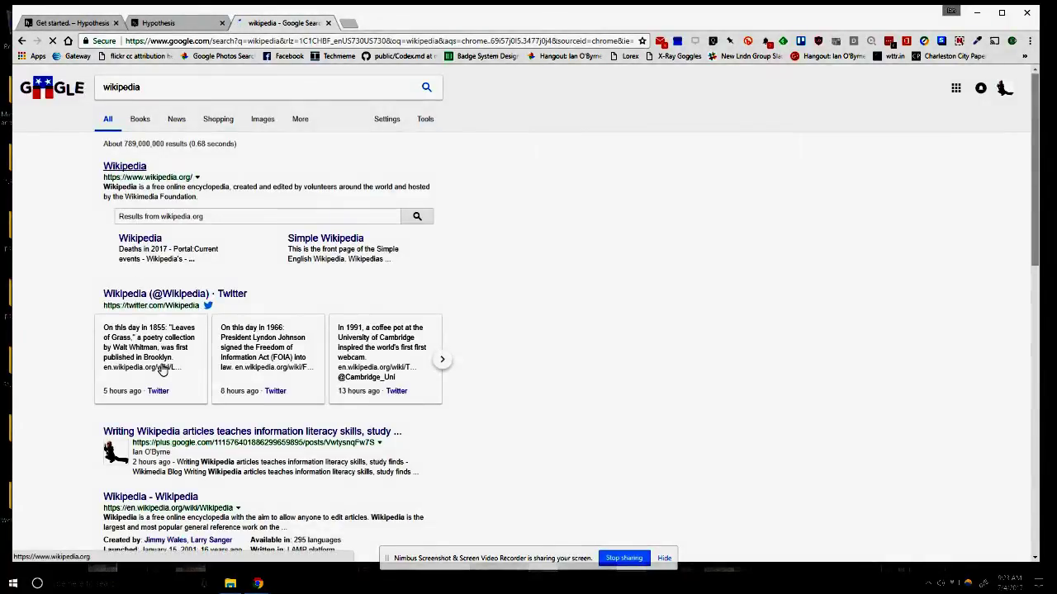
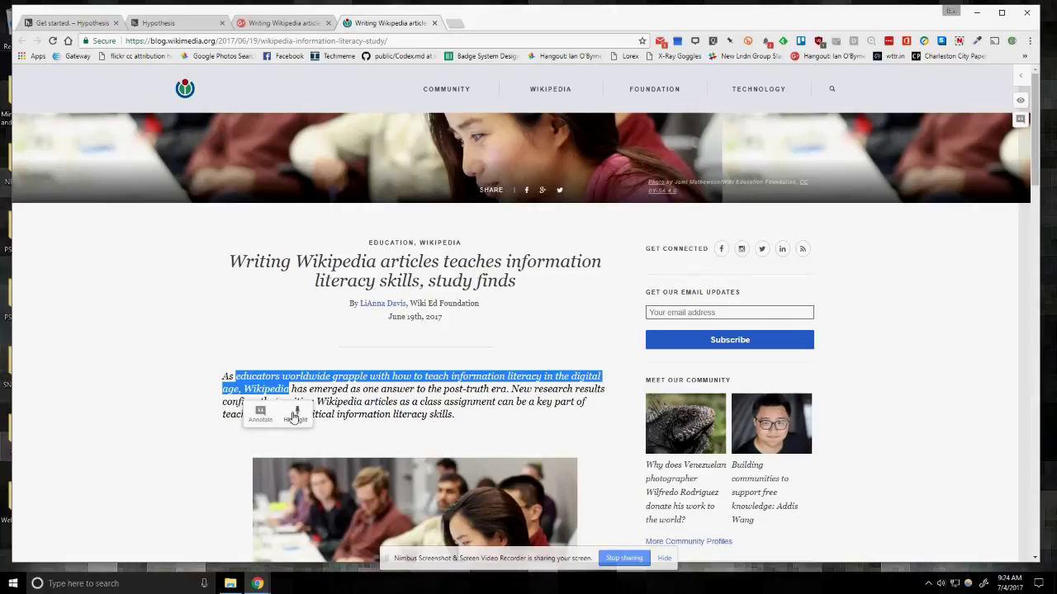
- Highlight the selected passage in the Wikimedia article's introduction and edit the highlight to include the text "Add a note"
left_click(295, 415)
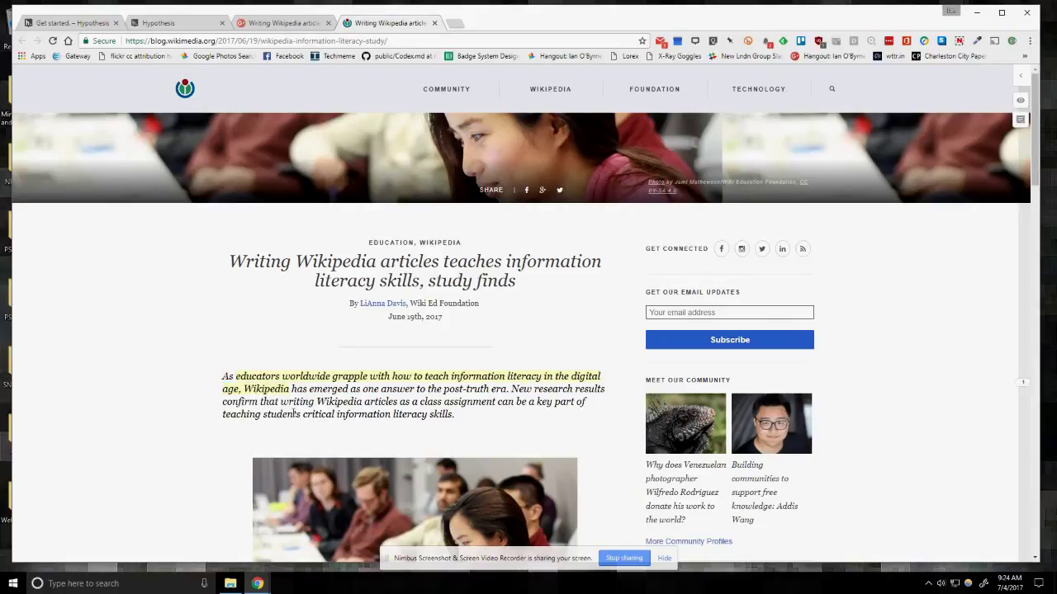
left_click(273, 383)
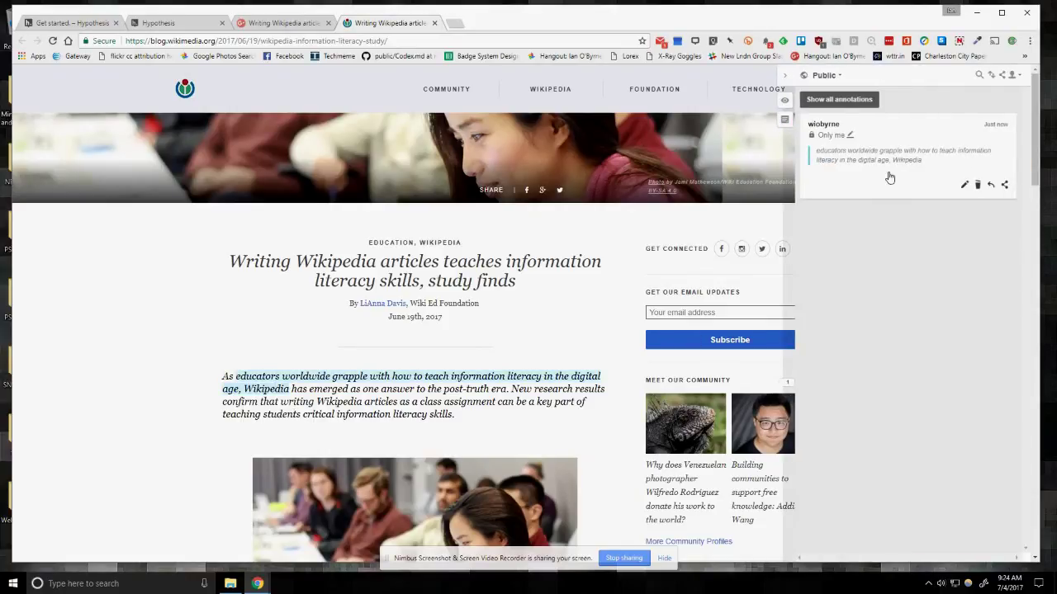
left_click(964, 185)
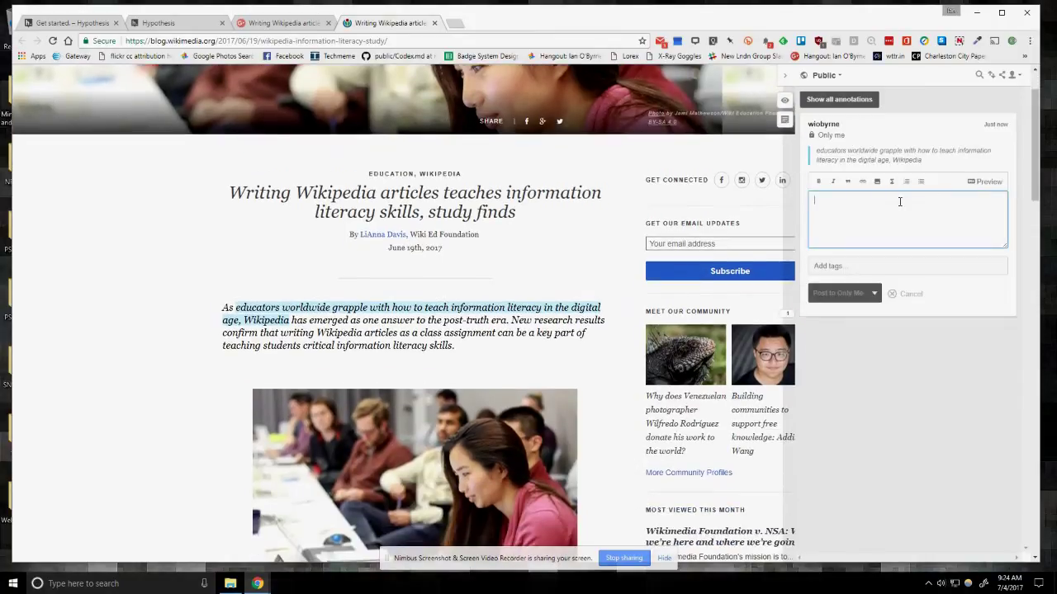
type("Add a note")
- Tag the highlight with wikipedia and cofcedu, and post it to Only Me
left_click(869, 270)
type("wikipedia")
key("Return")
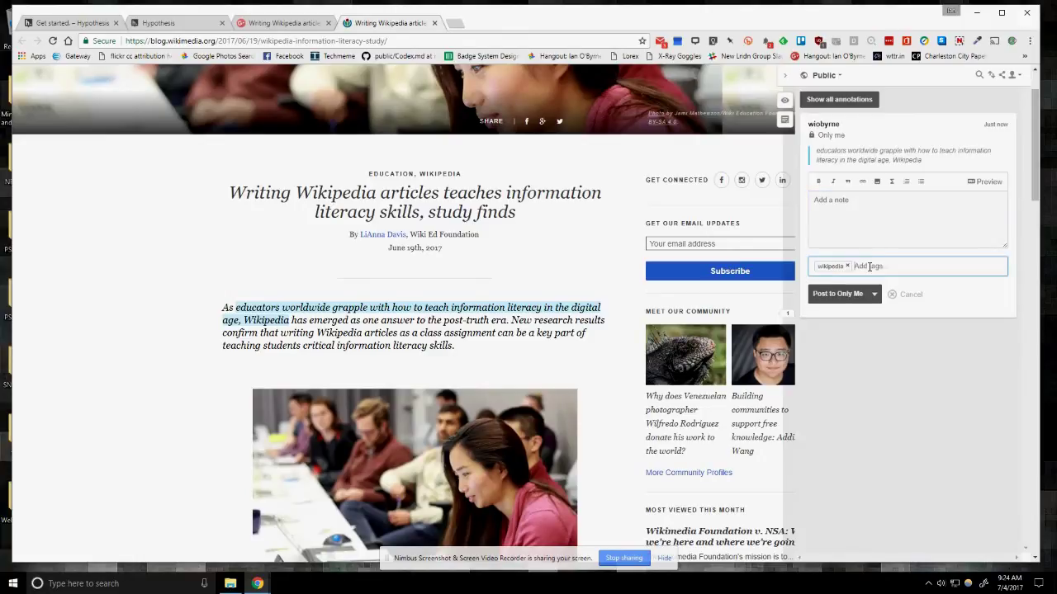
type("openedu")
key("Return")
left_click(849, 296)
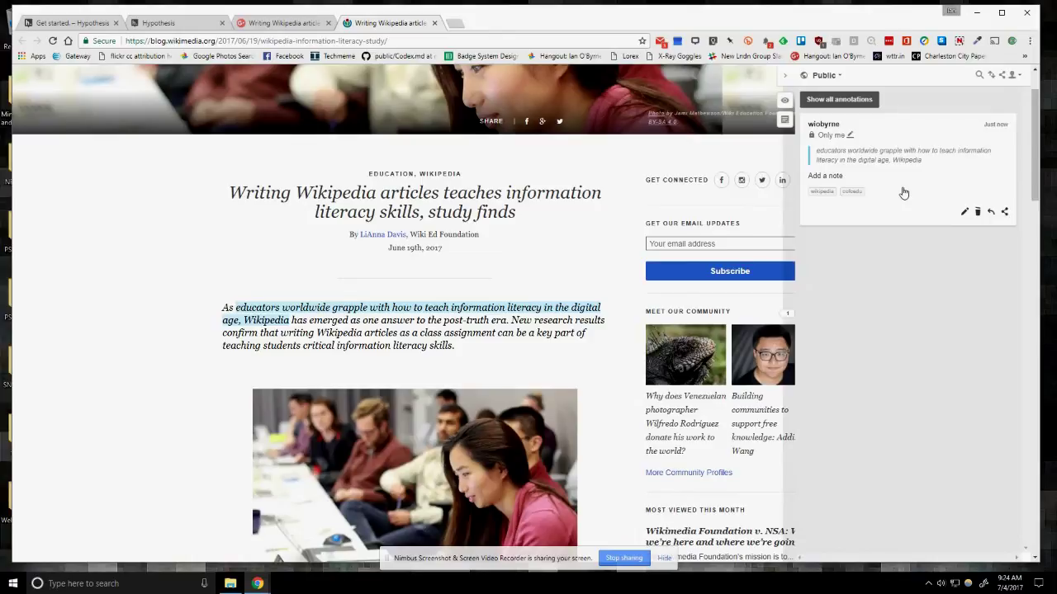
left_click_drag(416, 320, 473, 324)
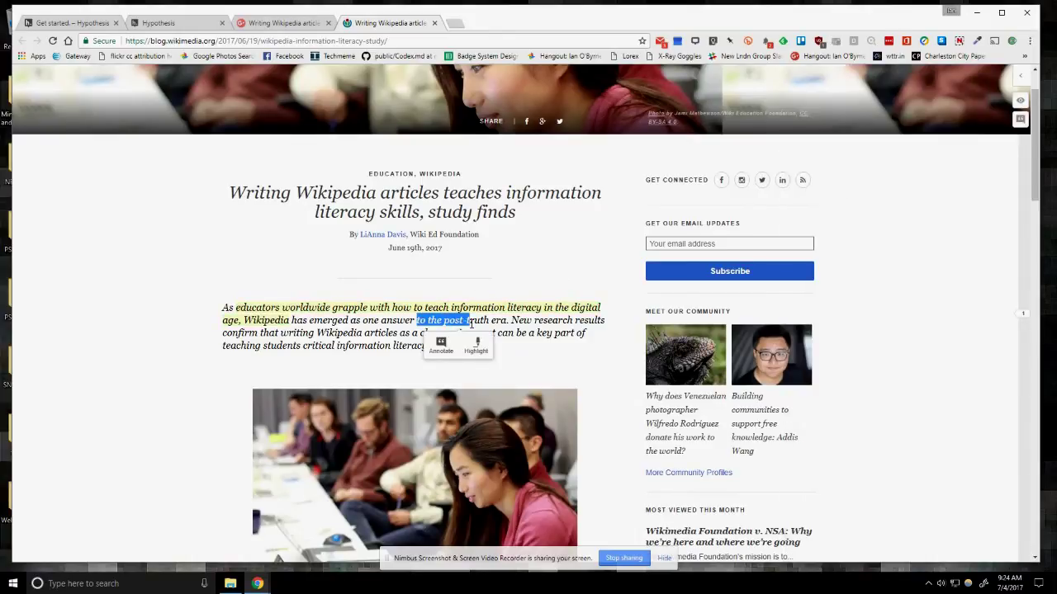
left_click(512, 328)
left_click_drag(430, 320, 496, 323)
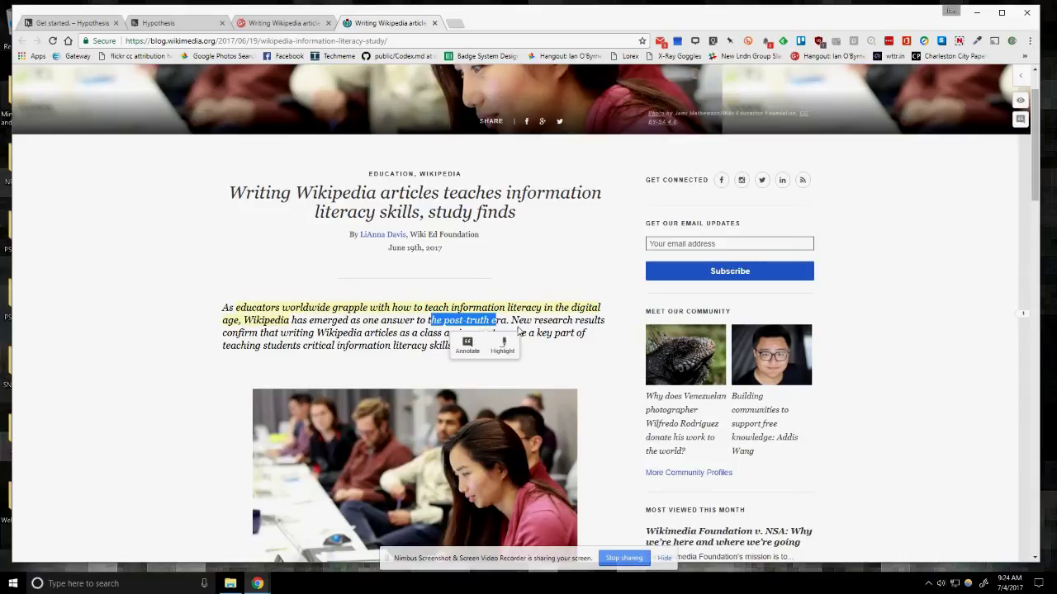
left_click(519, 330)
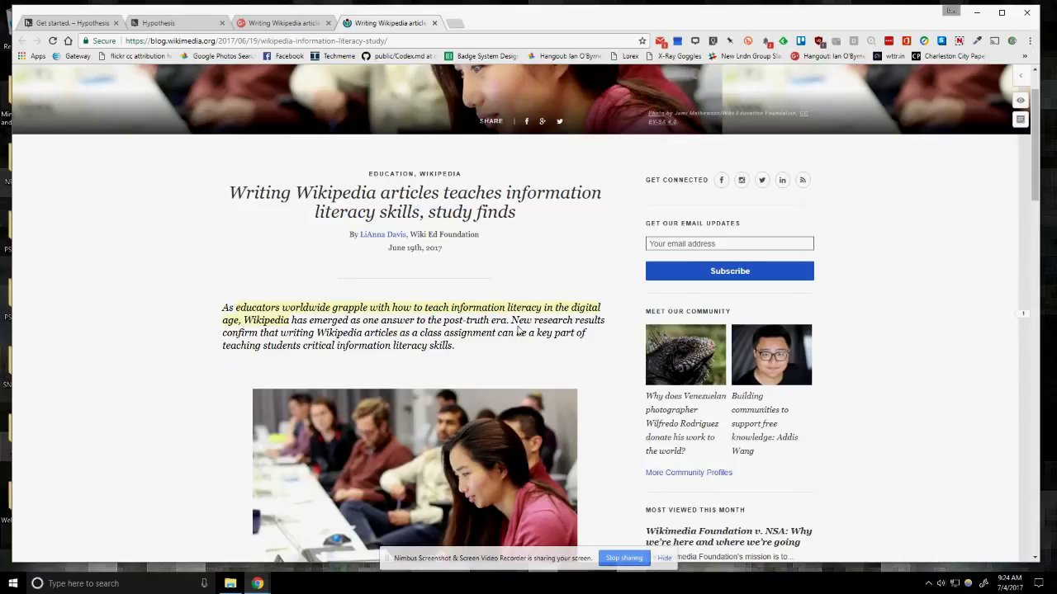
- Reopen the annotation sidebar and delete the private annotation from the Wikimedia article
left_click(1024, 80)
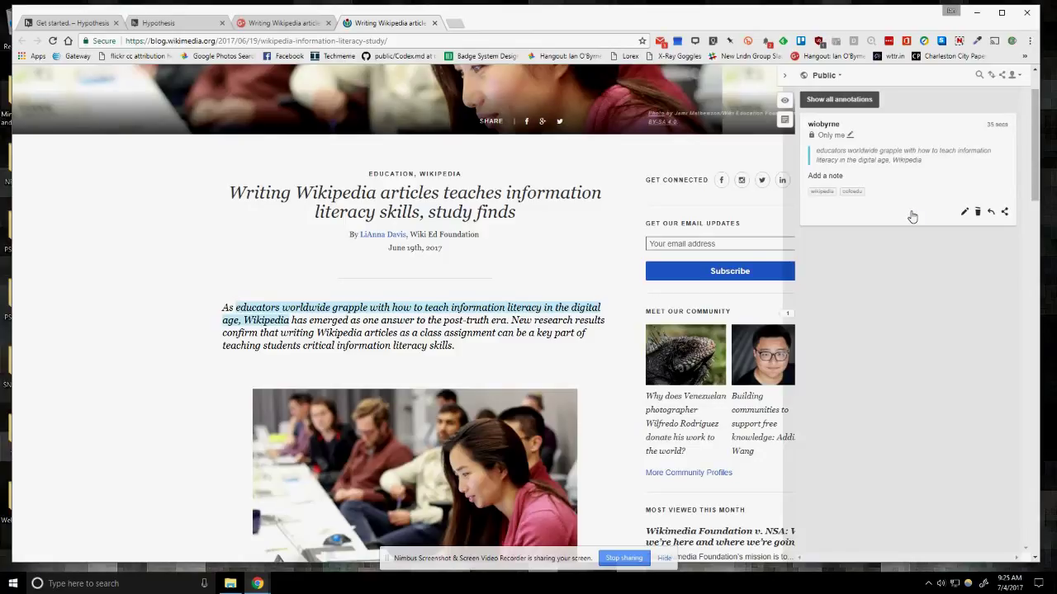
left_click(977, 211)
left_click(563, 117)
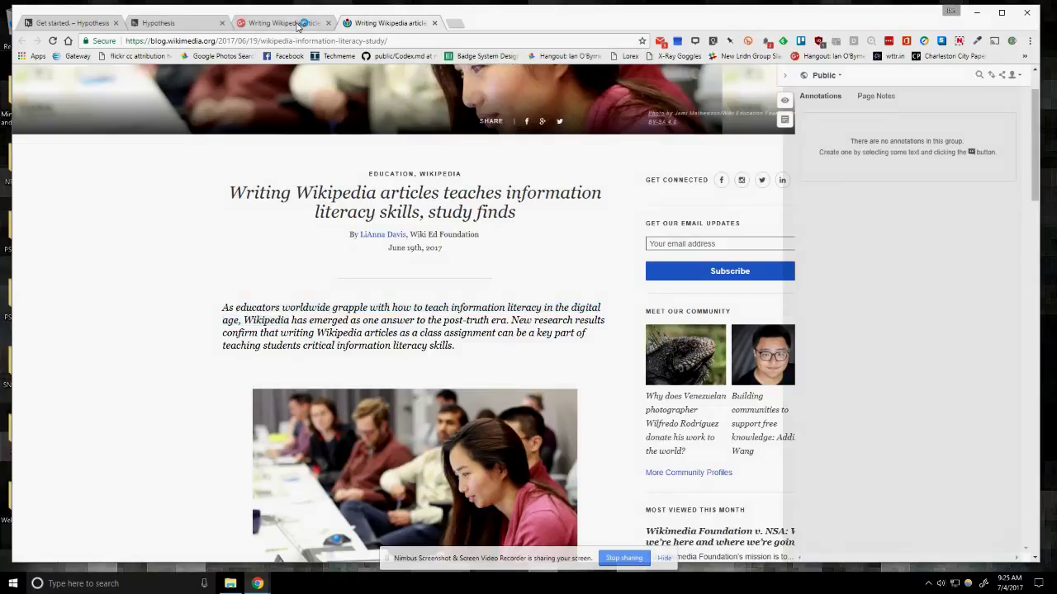
- Replace the Google+ post with the languagedev.wikispaces.com course wiki and open its Week One page
left_click(285, 23)
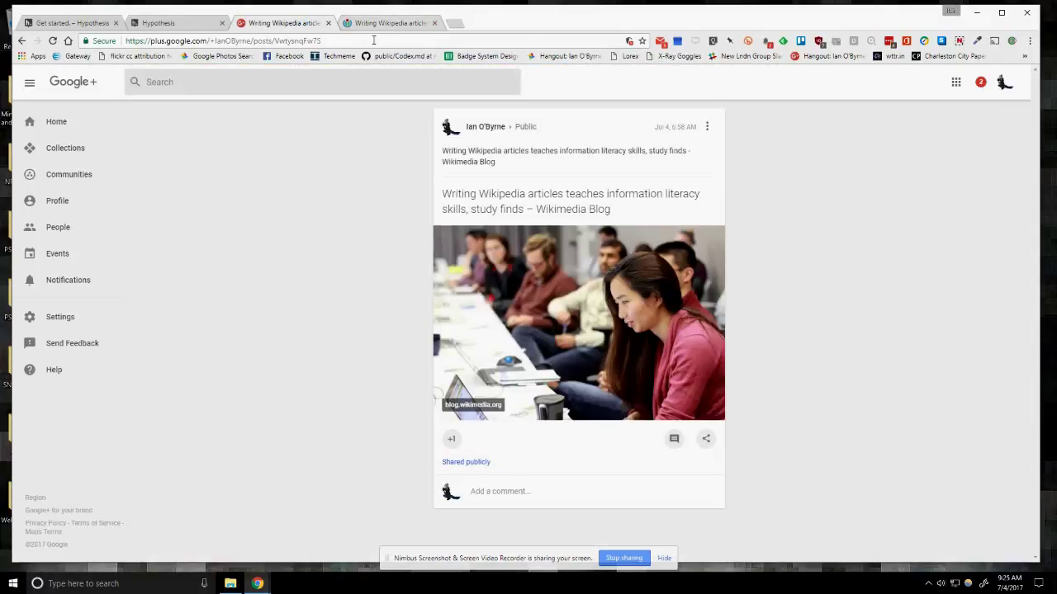
left_click(373, 39)
type("wiki")
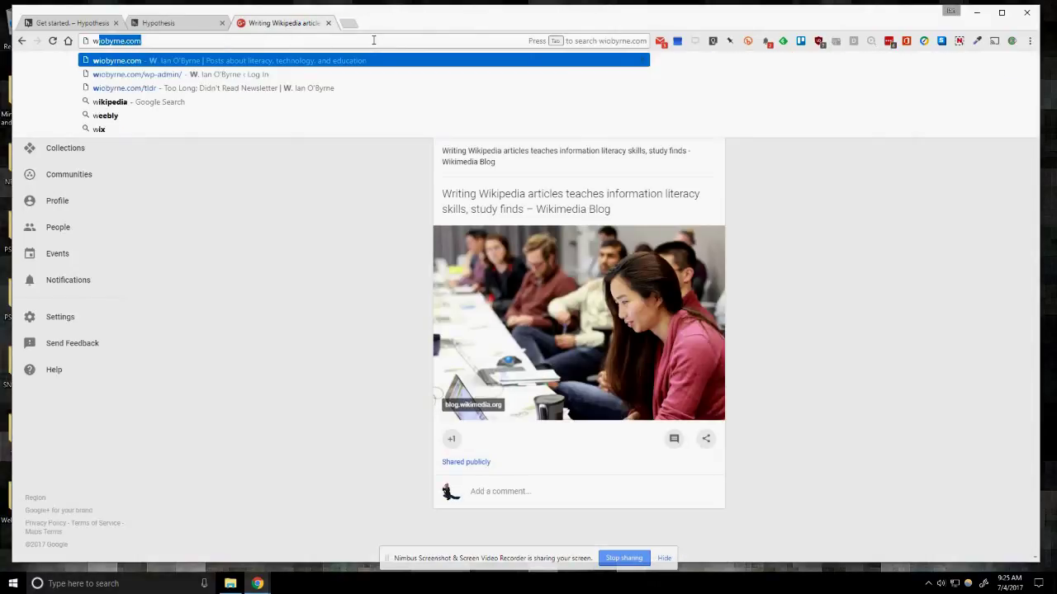
key("Down")
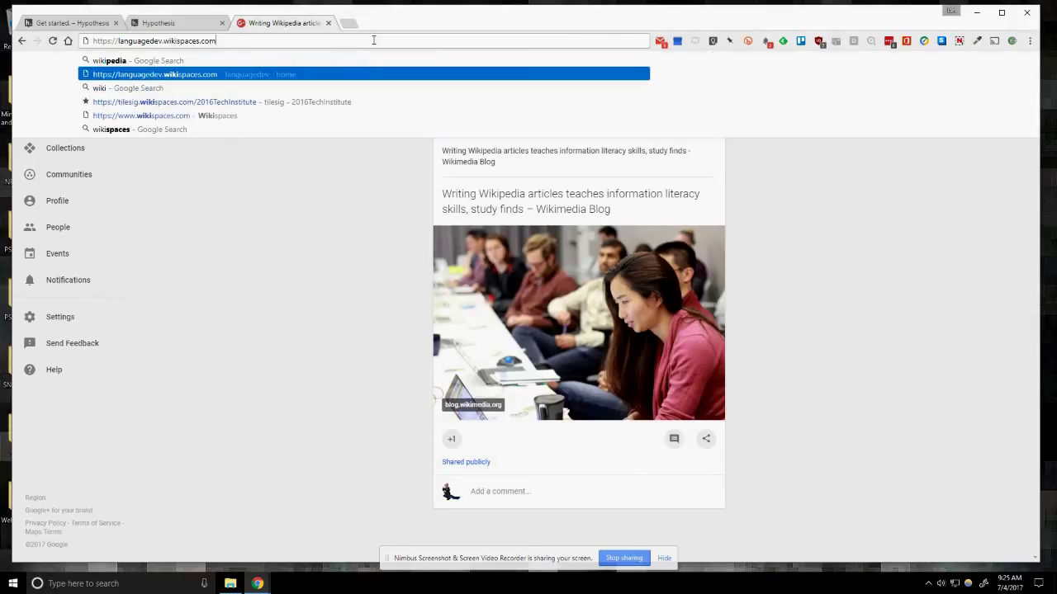
key("Return")
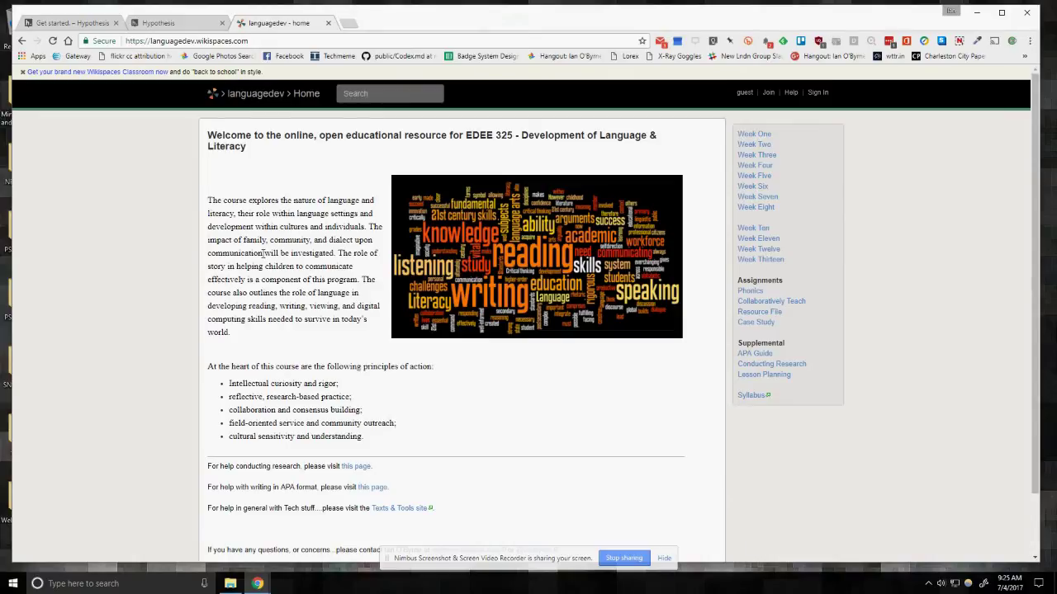
left_click(753, 134)
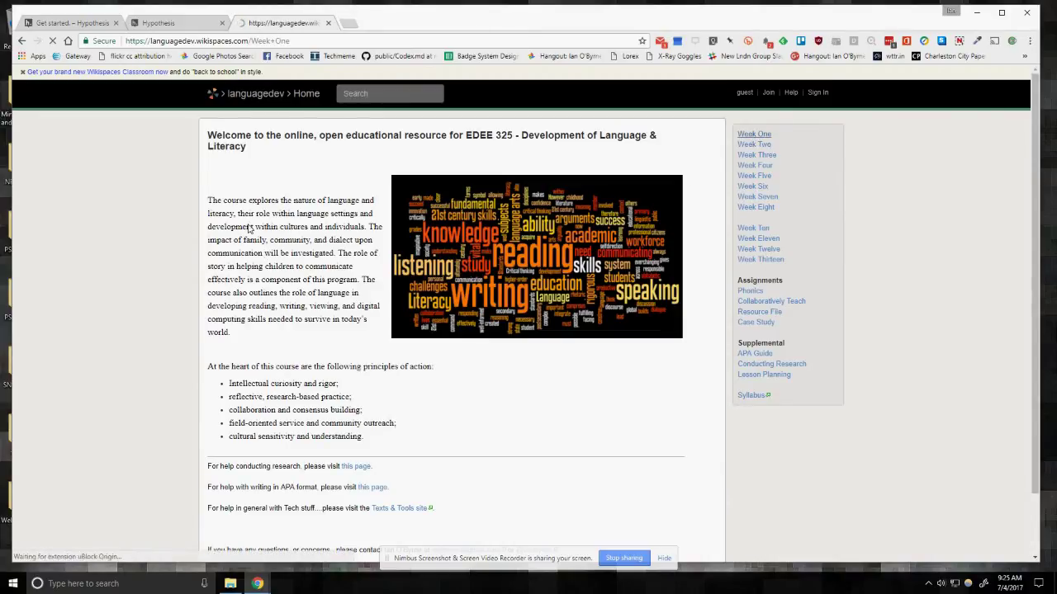
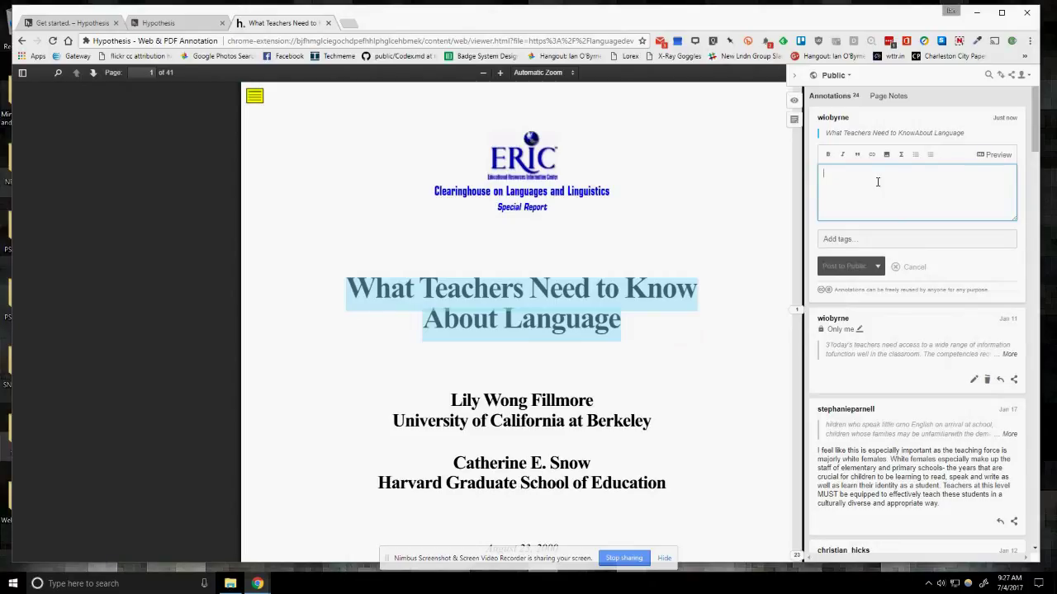
- Leave the empty annotation on the PDF title and try to return to the languagedev Week One page from the browsing history
left_click(777, 213)
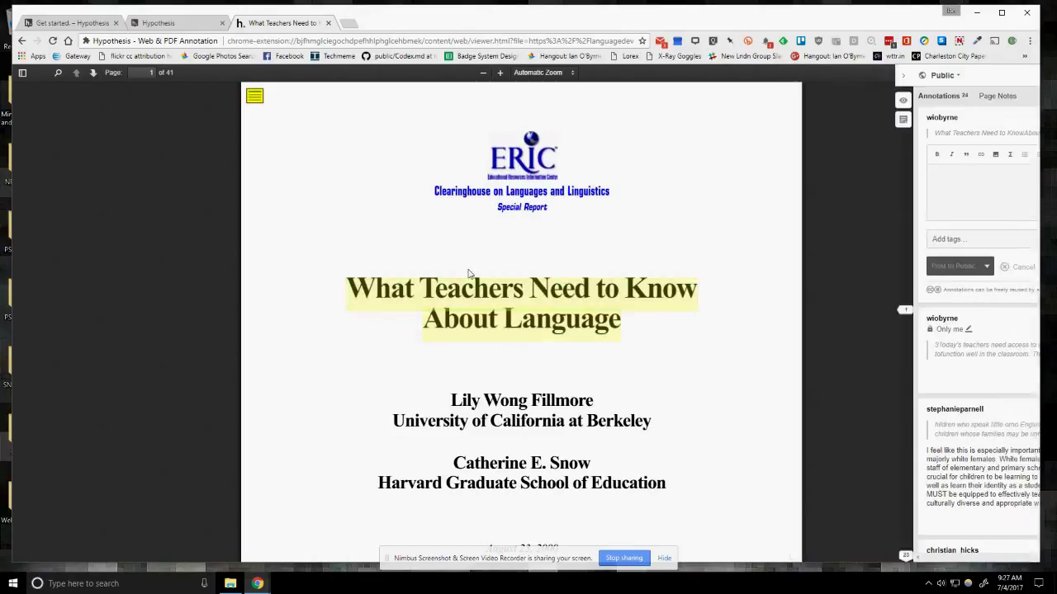
right_click(22, 42)
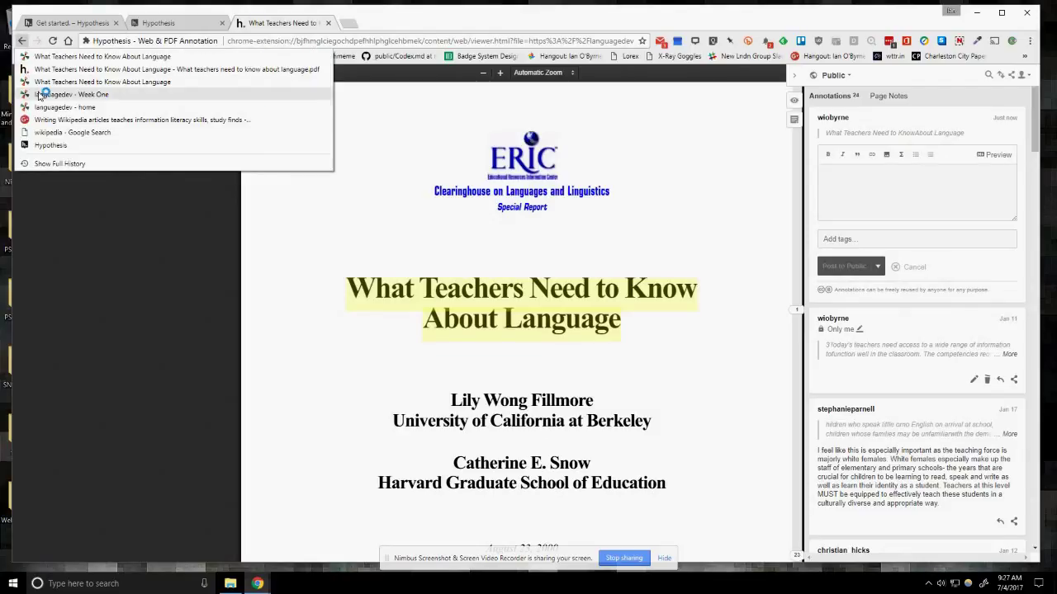
left_click(71, 94)
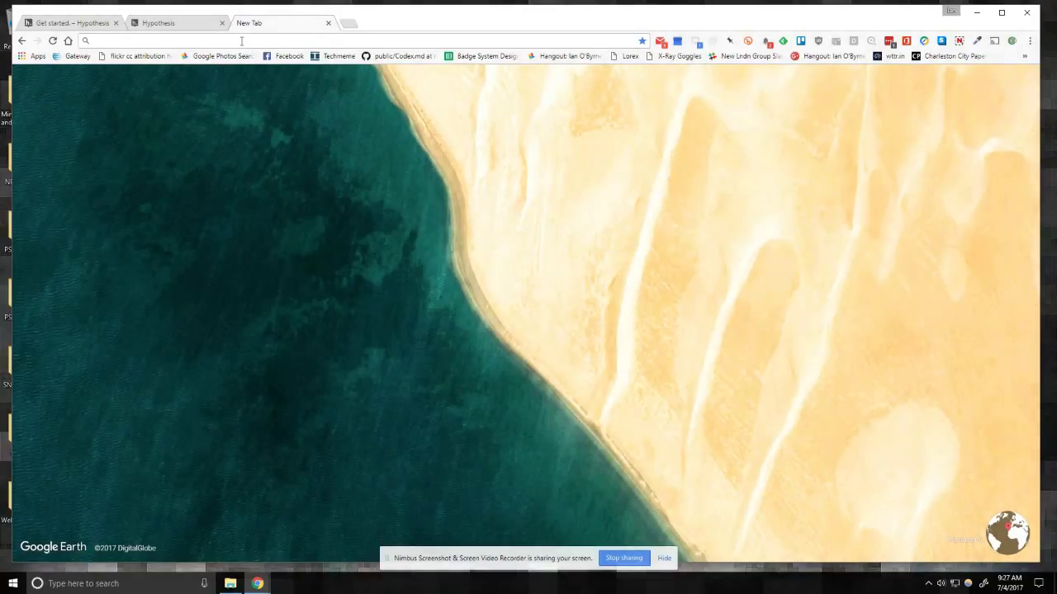
- Load the languagedev.wikispaces.com course wiki again and open the Week One reading "What teachers need to know about language"
type("wiki")
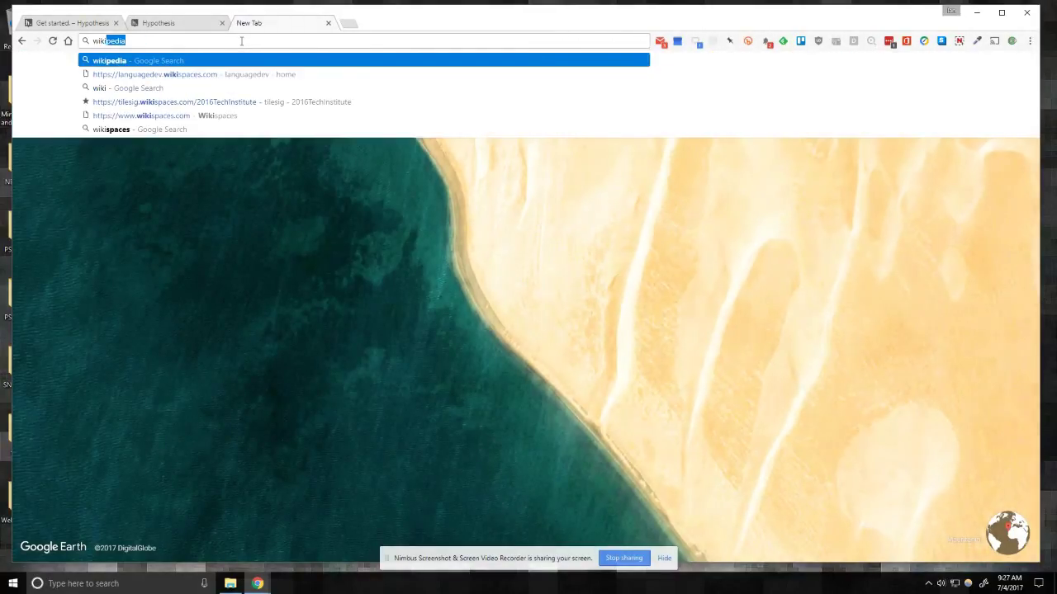
key("Down")
key("Return")
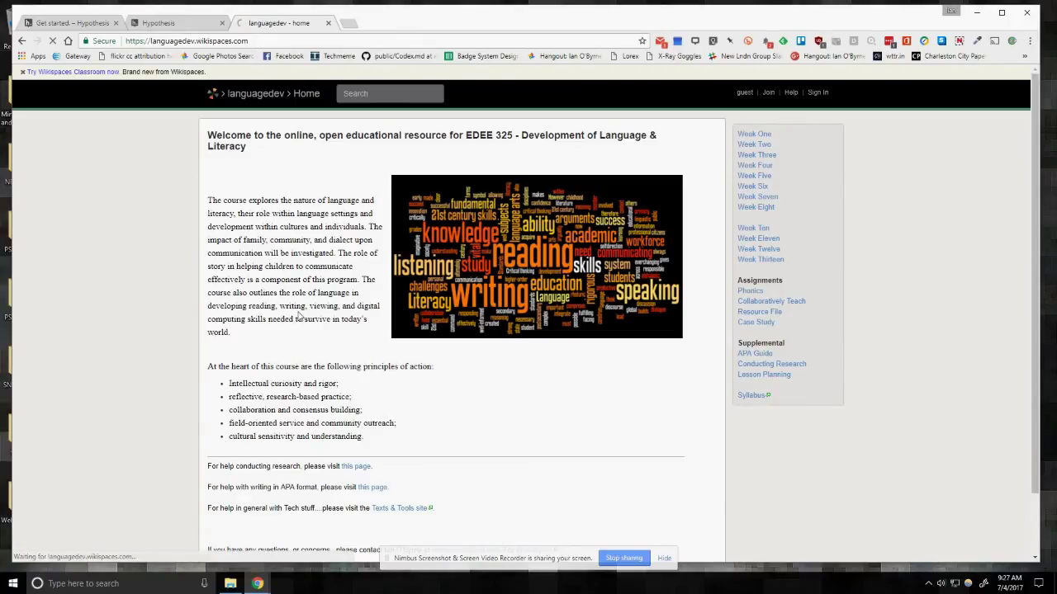
left_click(752, 134)
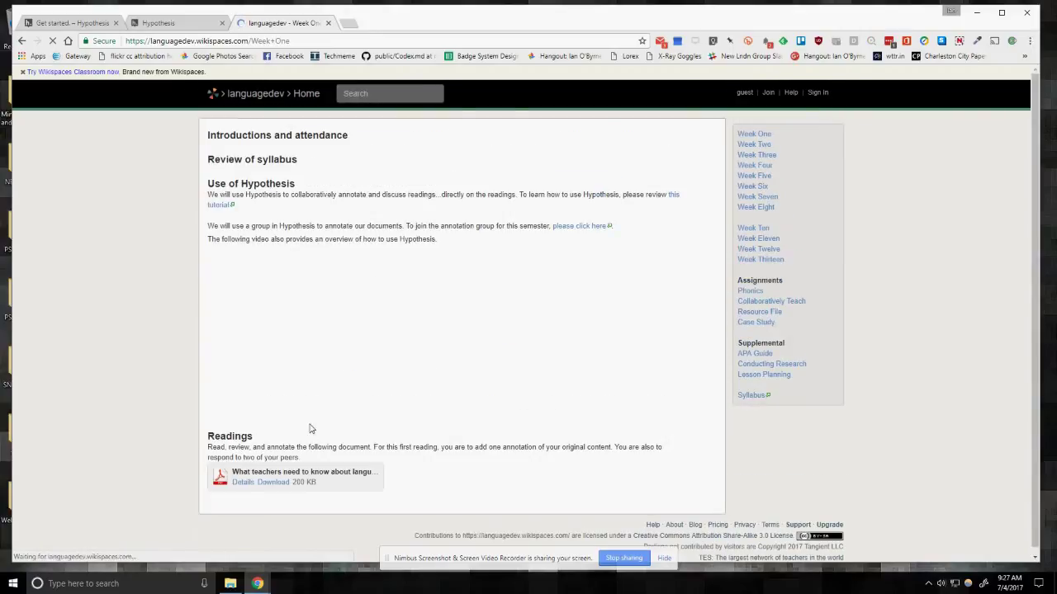
left_click(345, 444)
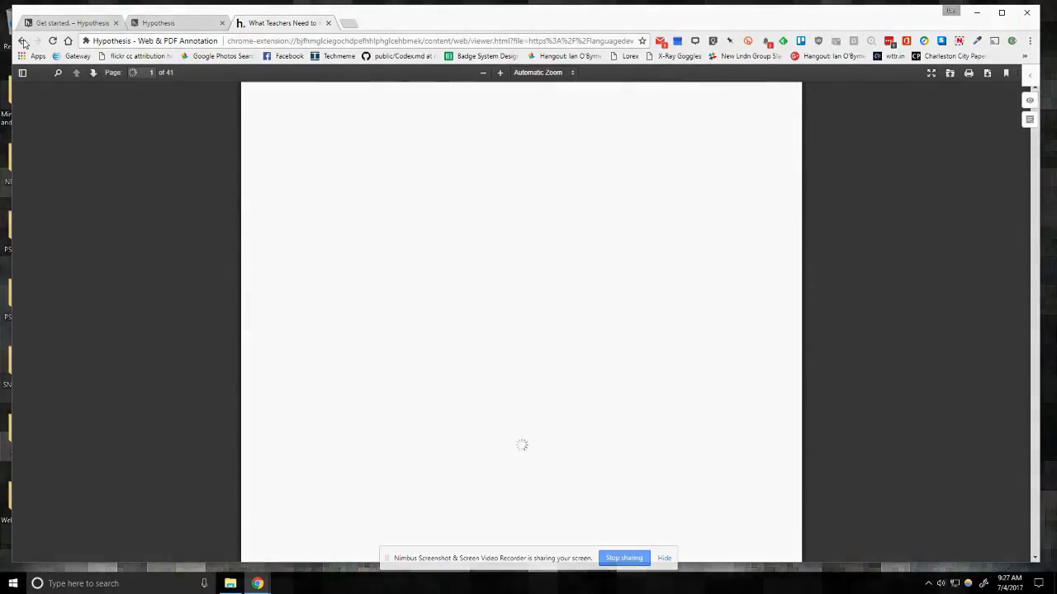
- Try to go back from the PDF viewer to the course wiki page that links the reading
left_click(22, 41)
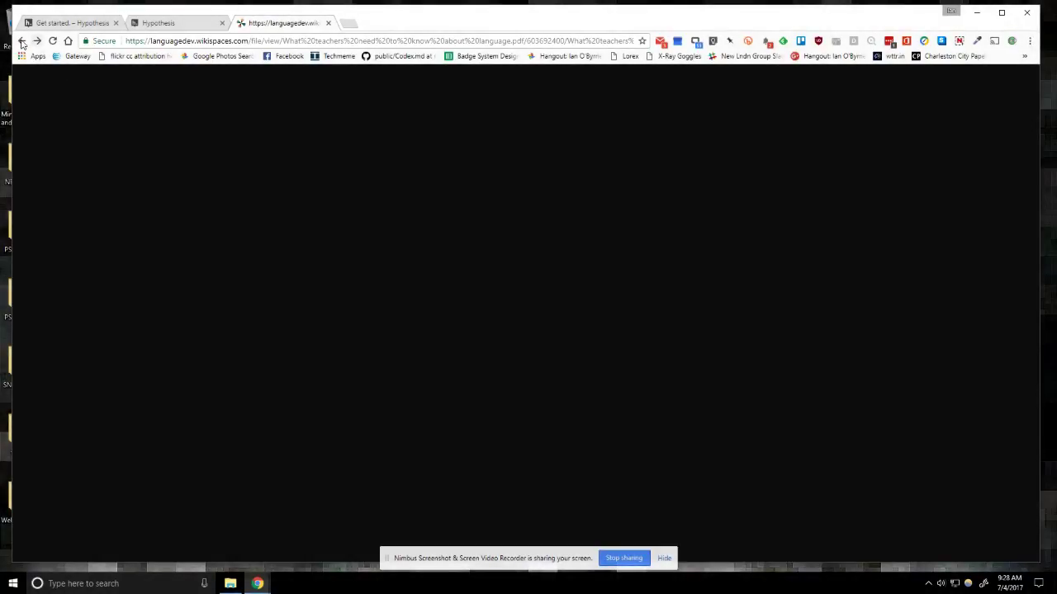
left_click(23, 44)
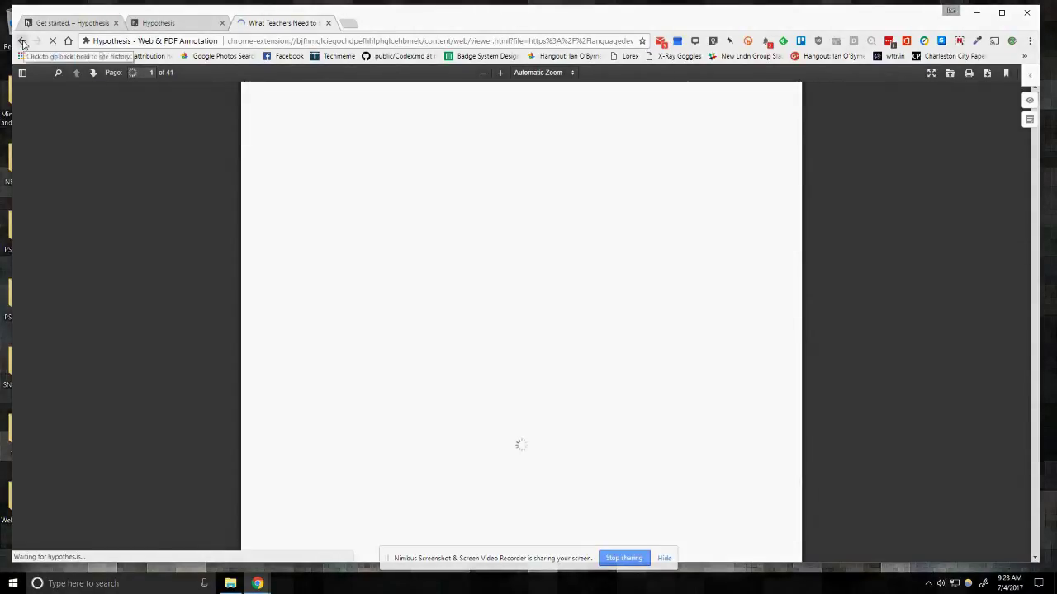
right_click(23, 43)
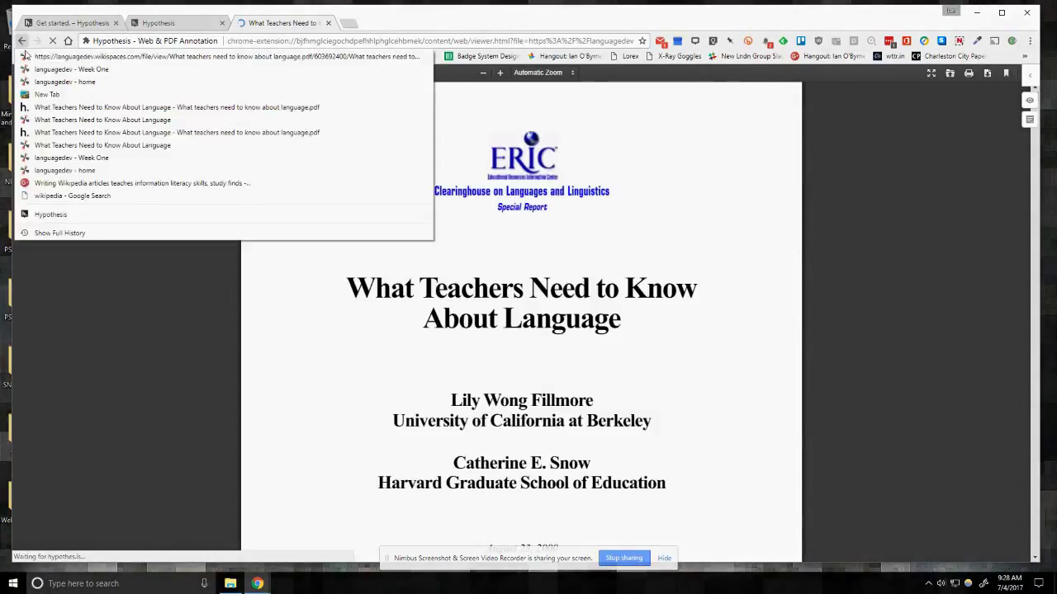
left_click(188, 308)
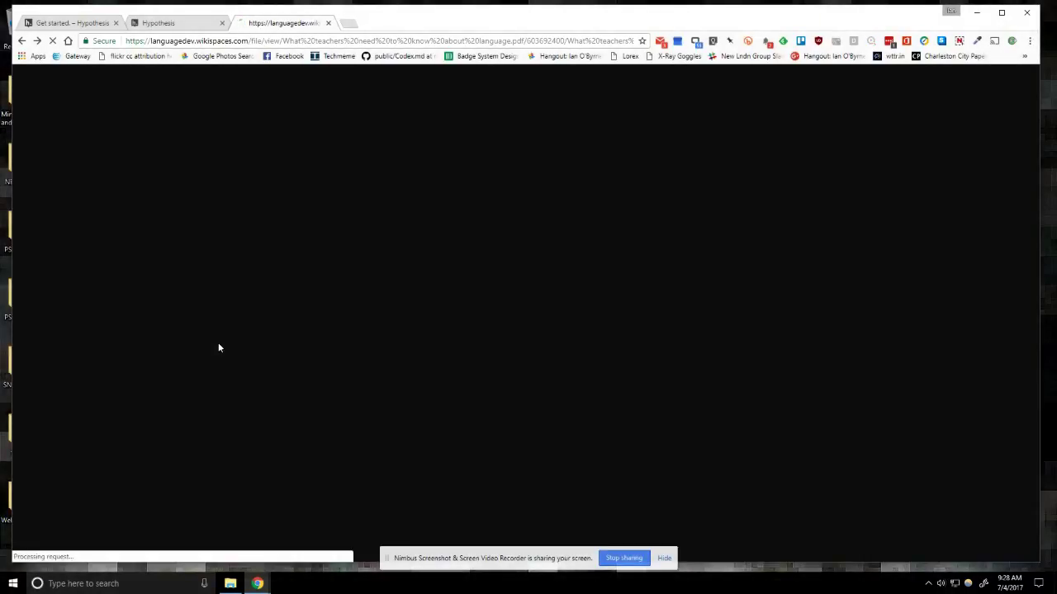
- Open the "What teachers need to know about language" PDF from the Desktop folder in a new browser tab and skim its first pages
left_click(349, 27)
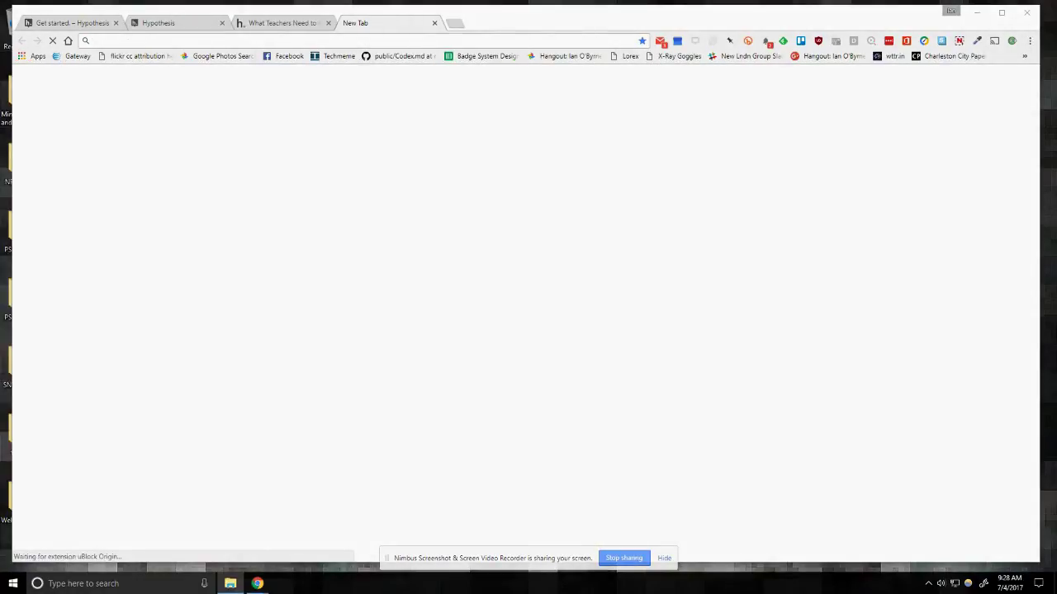
left_click(231, 583)
left_click_drag(619, 151, 283, 232)
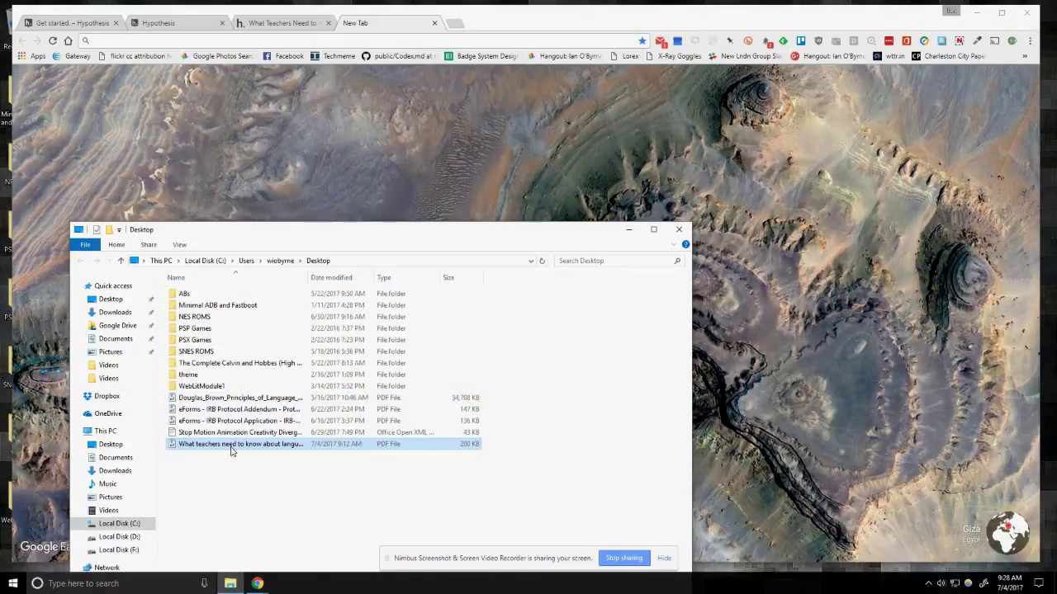
left_click_drag(174, 448, 383, 191)
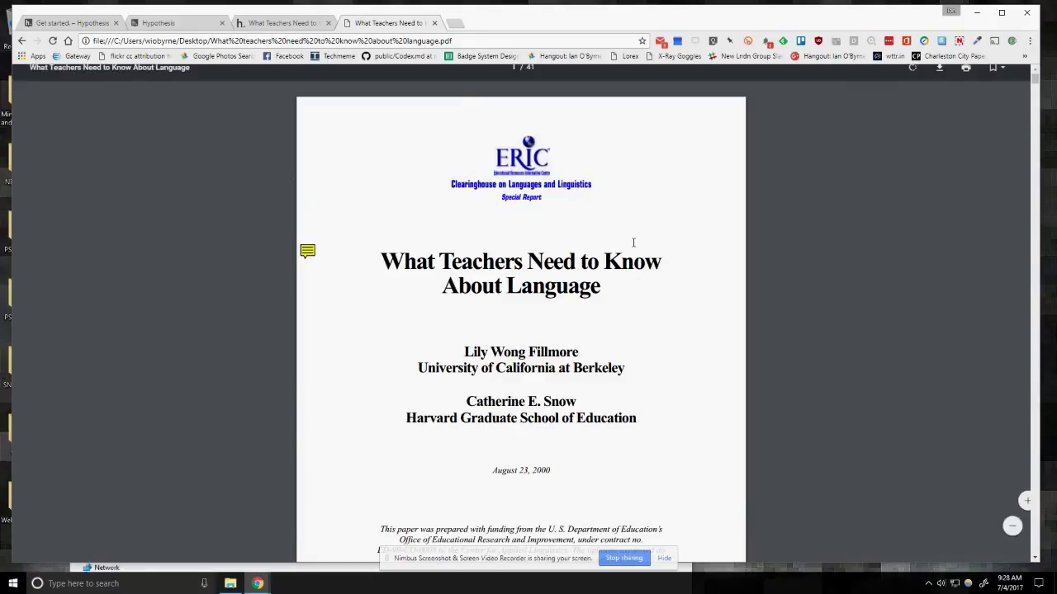
scroll(457, 314, "down", 6)
scroll(460, 322, "up", 4)
scroll(460, 322, "up", 3)
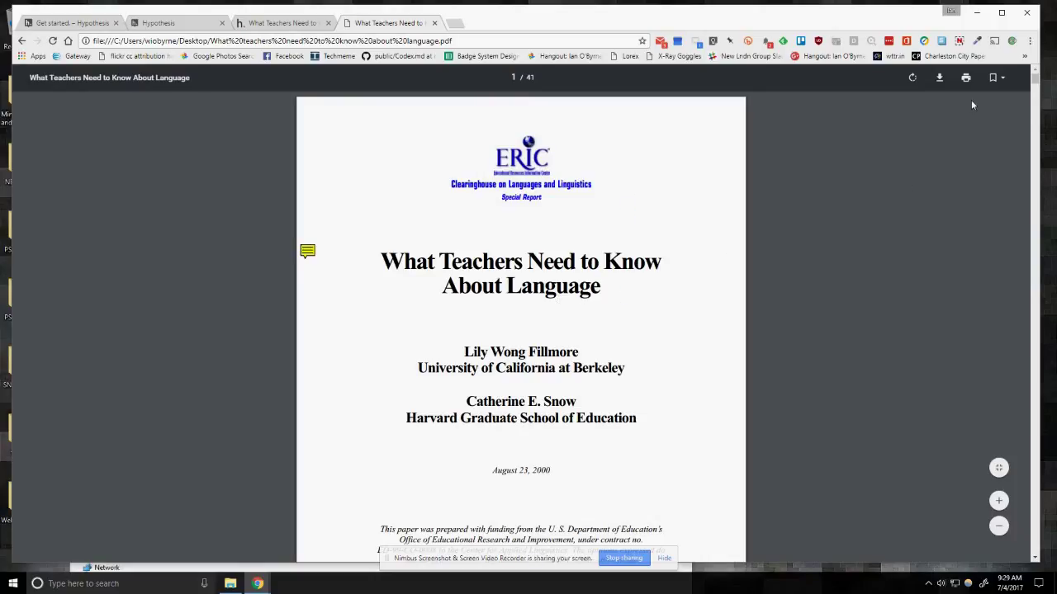
- Allow the Hypothesis - Web & PDF Annotation extension to access file URLs in Chrome's extension settings
left_click(1030, 41)
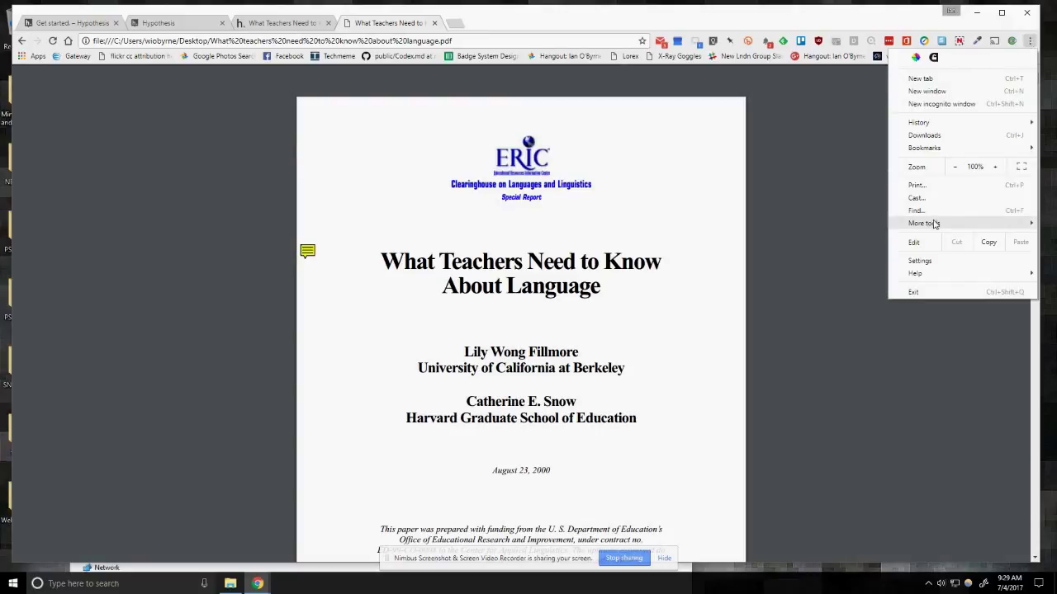
mouse_move(932, 224)
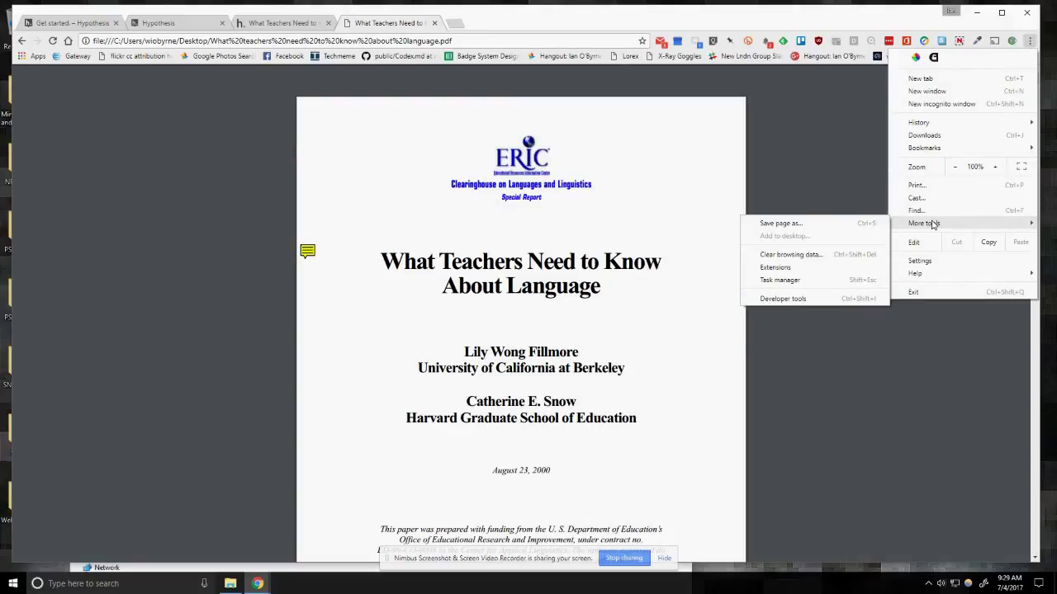
left_click(776, 268)
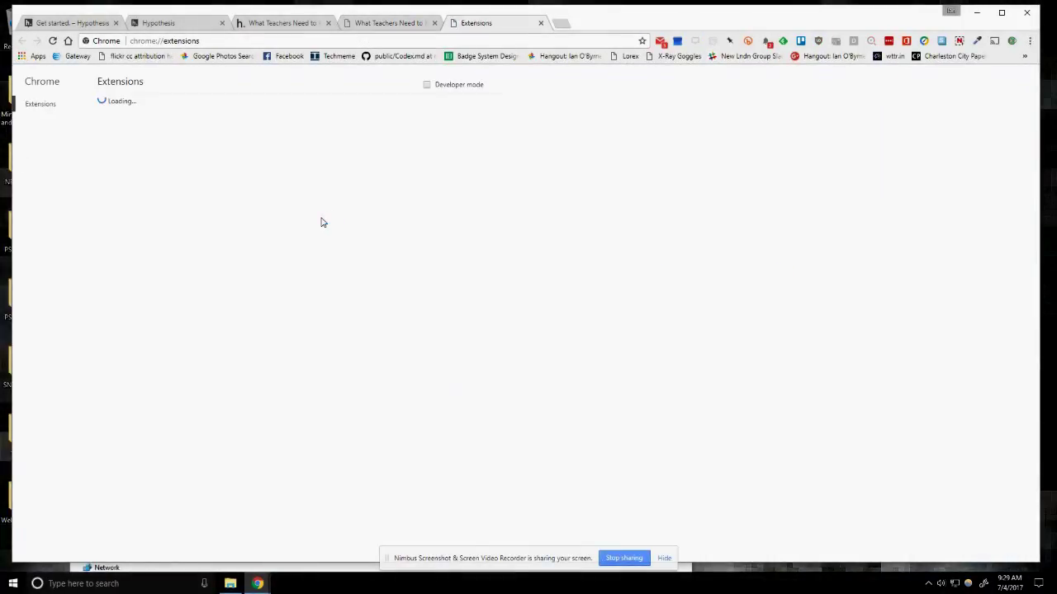
scroll(231, 229, "down", 8)
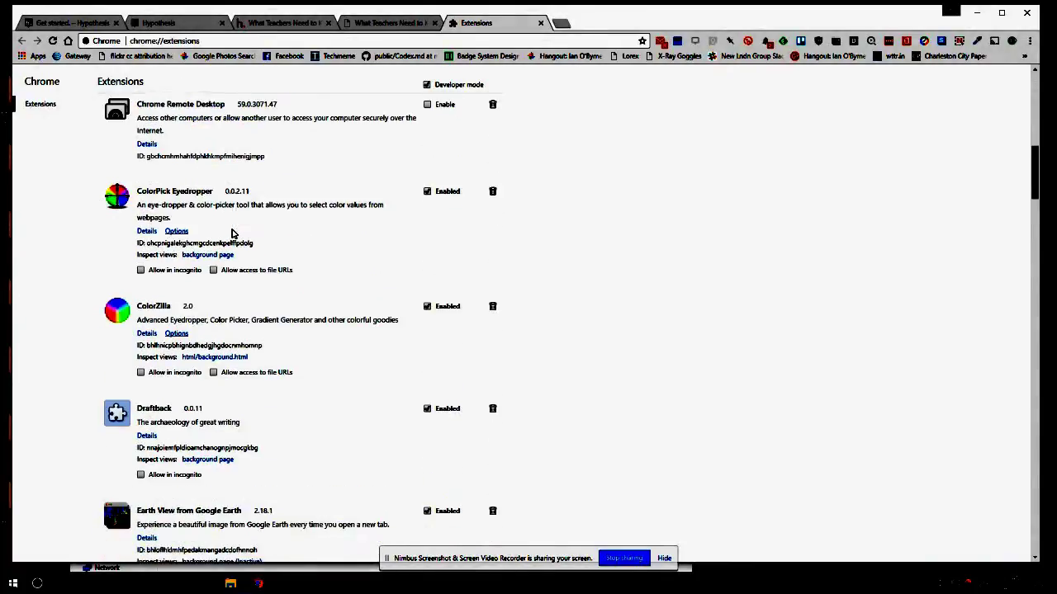
scroll(231, 233, "down", 10)
scroll(231, 236, "down", 10)
scroll(232, 239, "down", 3)
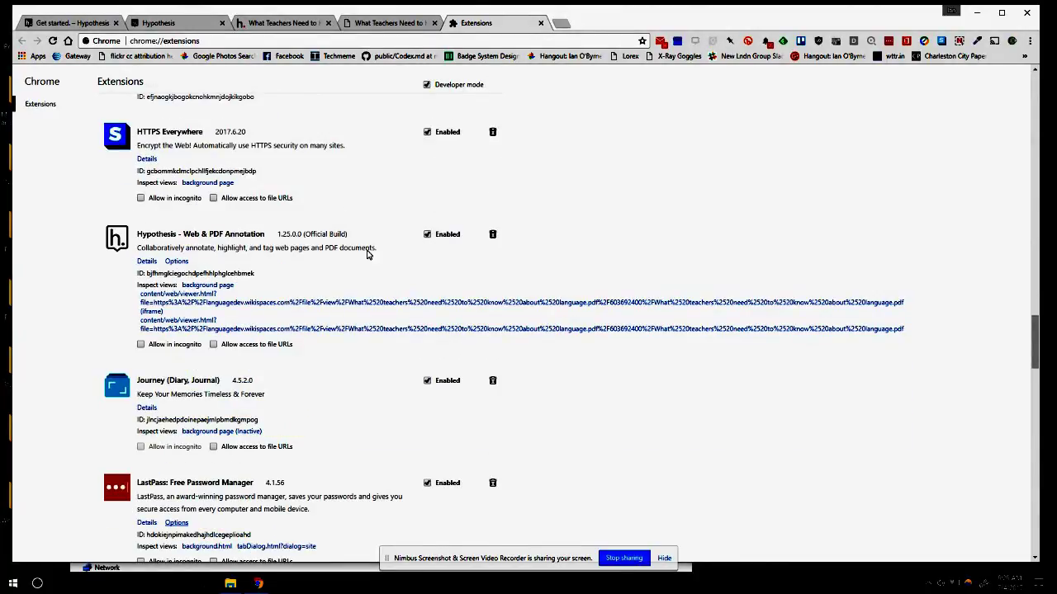
left_click(249, 348)
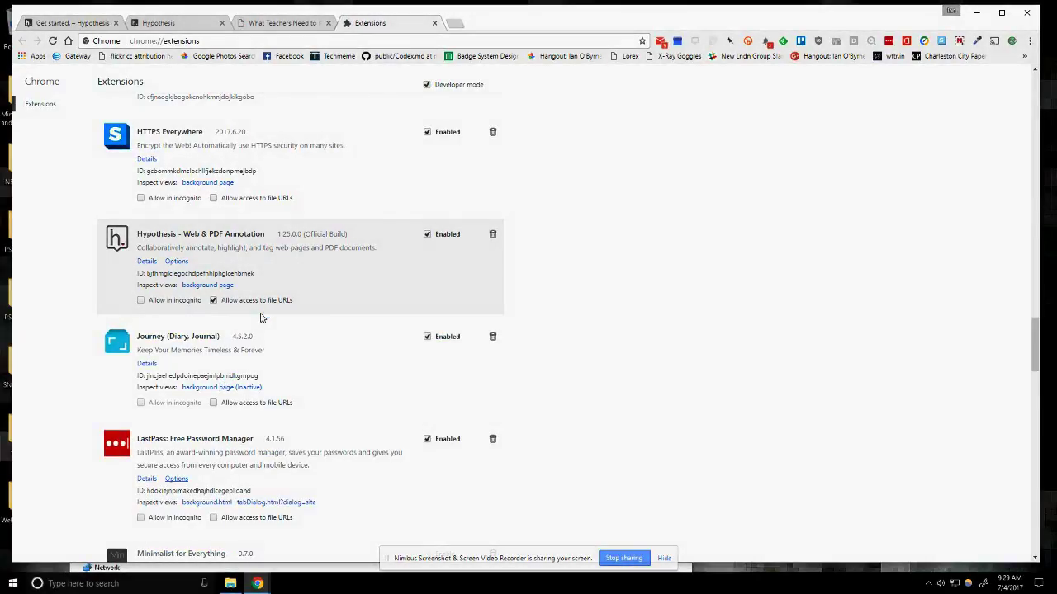
- Close the Extensions page, load the local PDF with Hypothesis active and expand its annotation sidebar
left_click(429, 25)
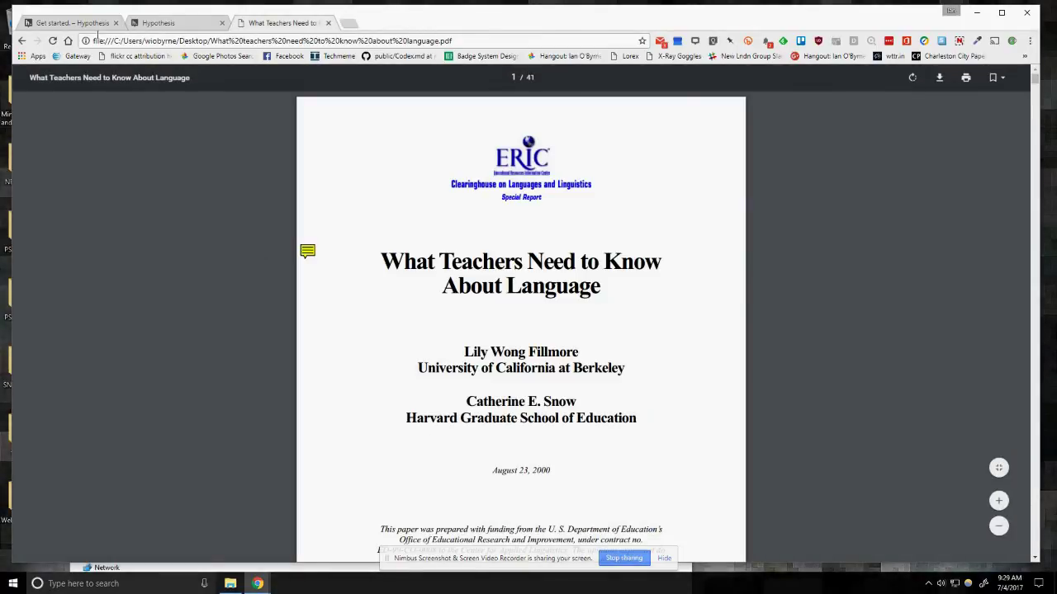
left_click(52, 40)
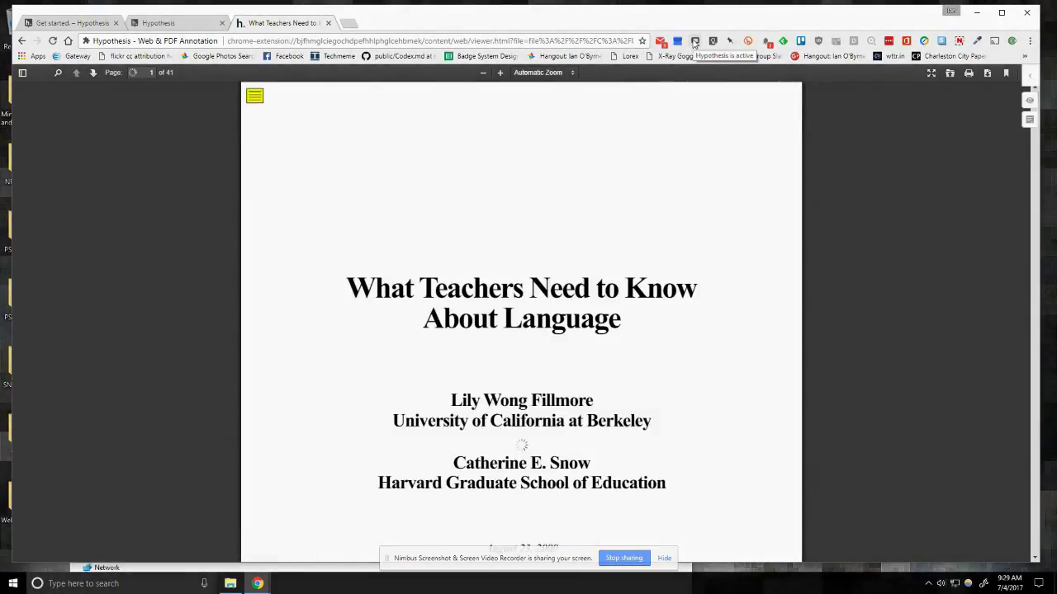
left_click(1029, 76)
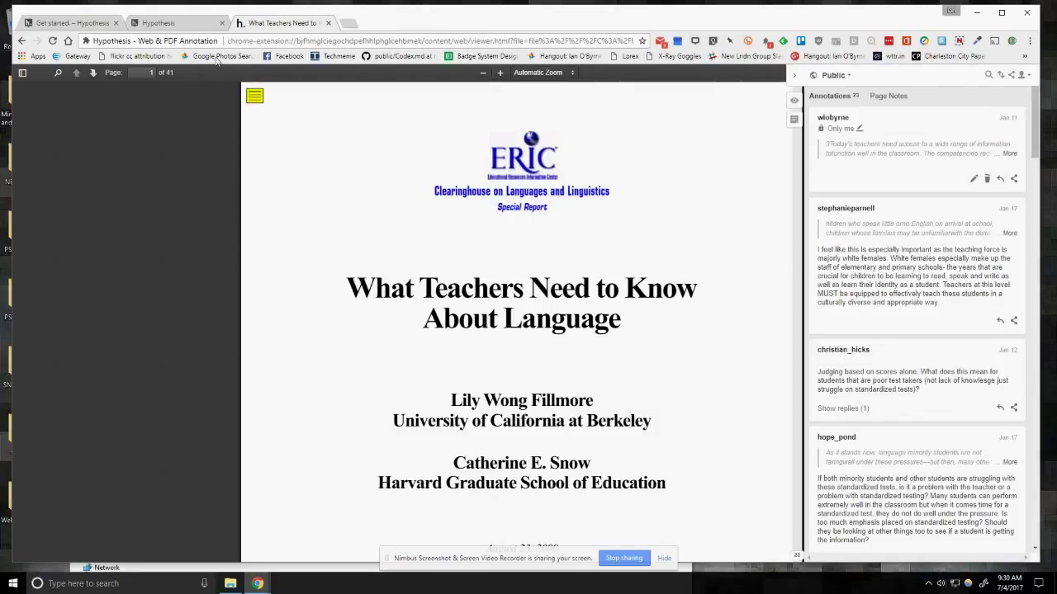
- Review the Hypothesis Get started page, the profile page listing the user's annotations, and the annotated PDF, ending on the Get started page
left_click(182, 28)
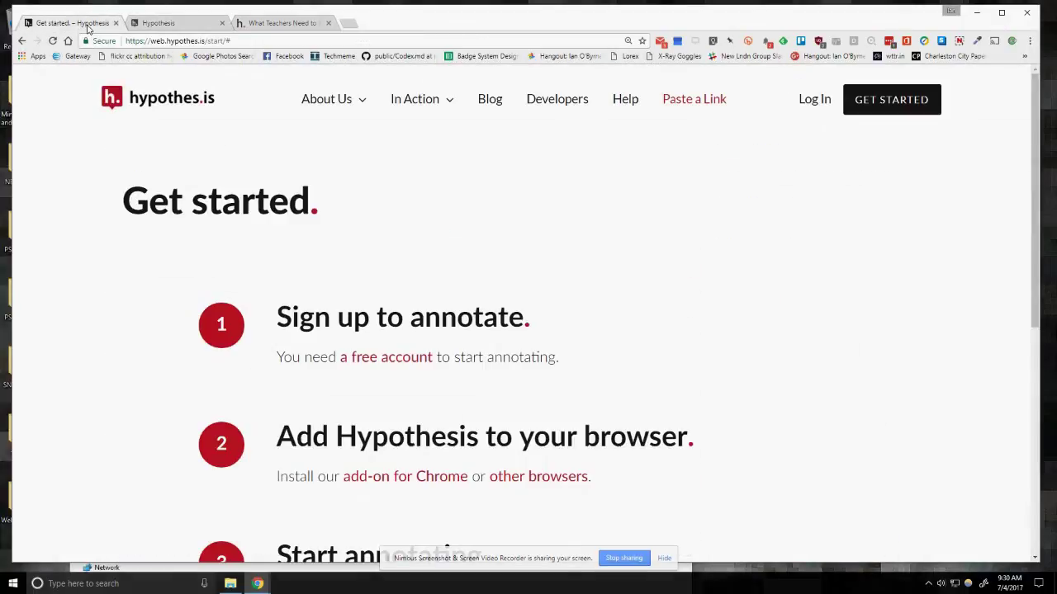
left_click(89, 28)
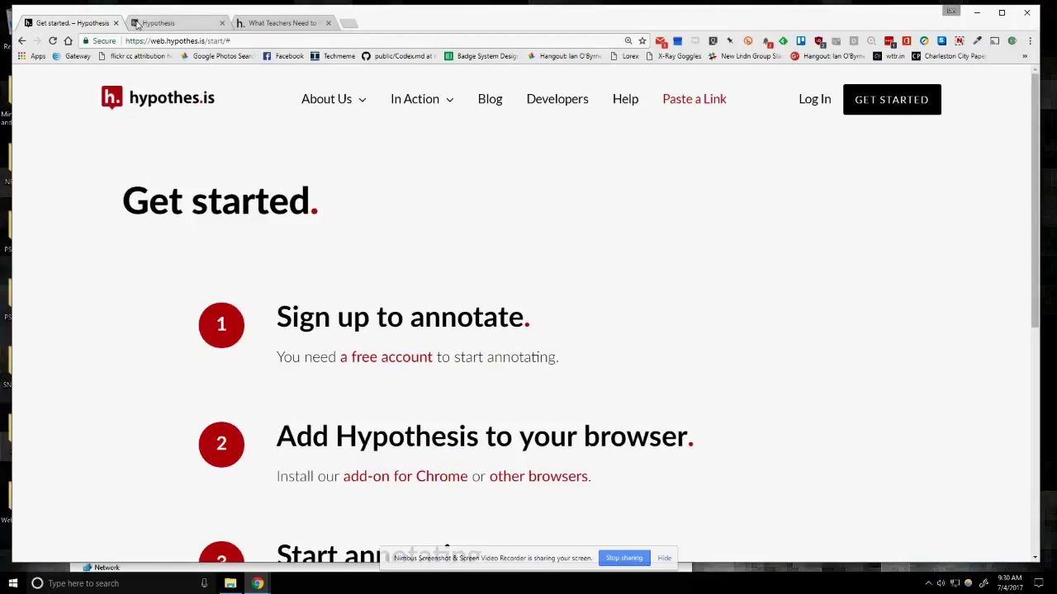
left_click(171, 28)
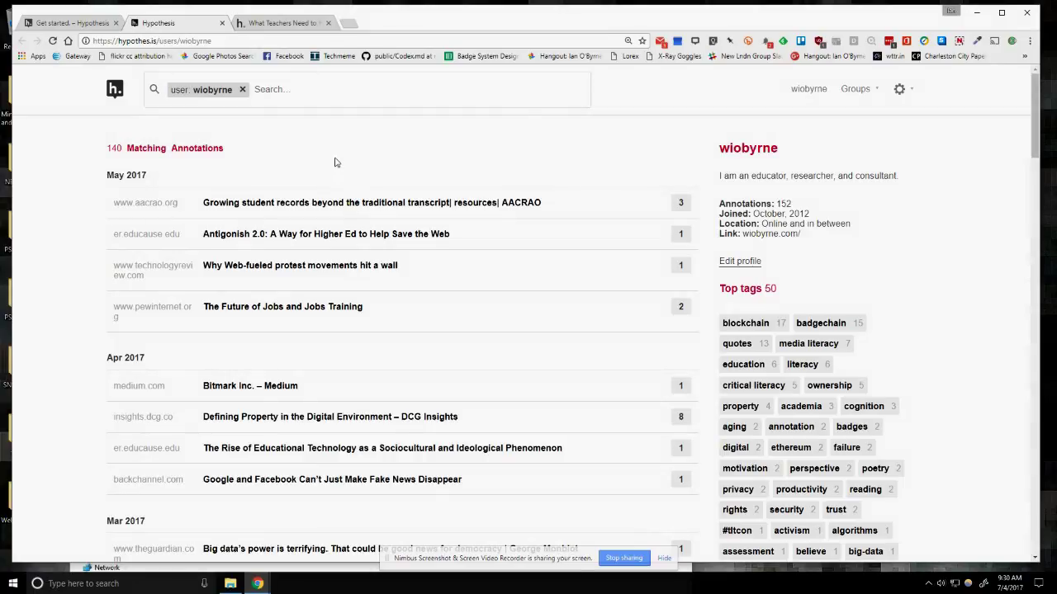
left_click(289, 24)
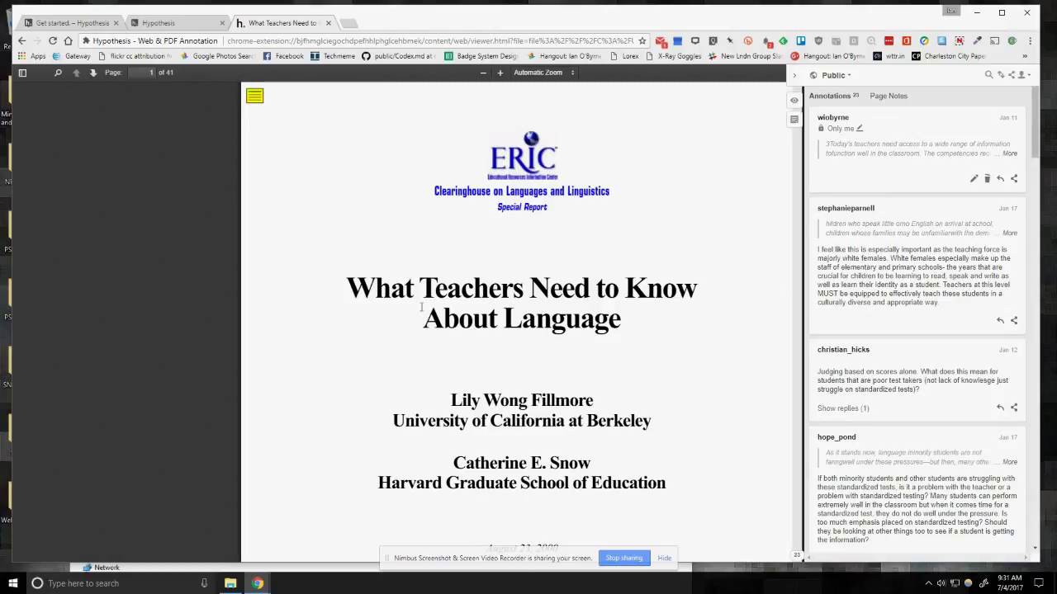
left_click(80, 22)
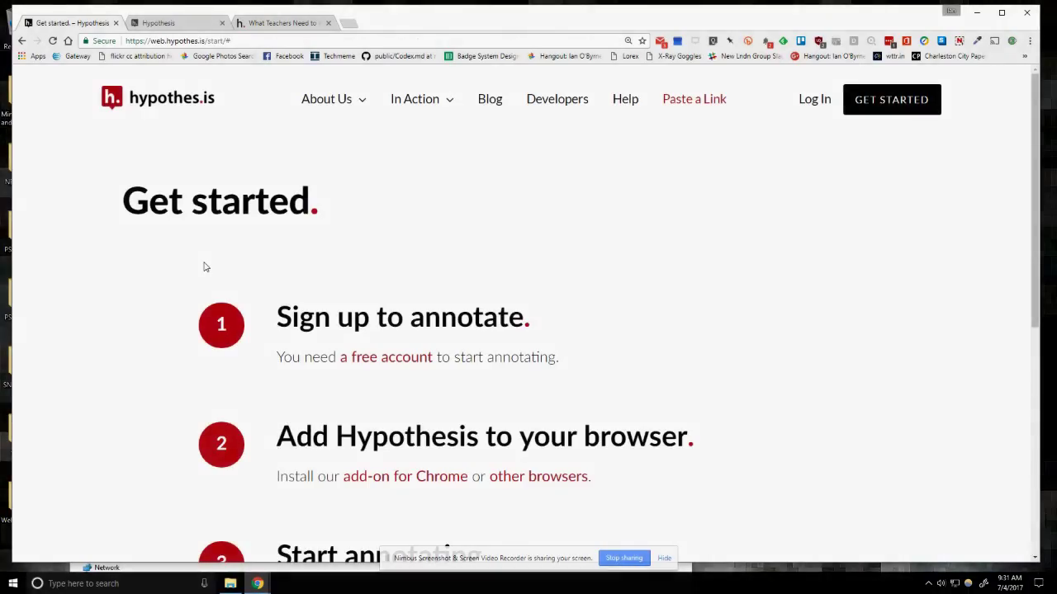